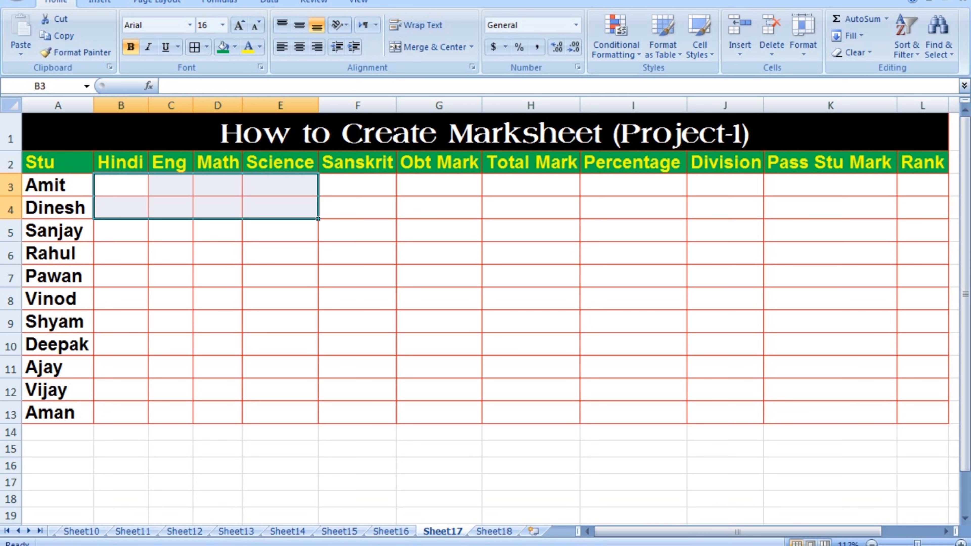
# Fill the five subject columns for all students, B3:F13, with the formula =RANDBETWEEN(25,95).
pyautogui.click(357, 253)
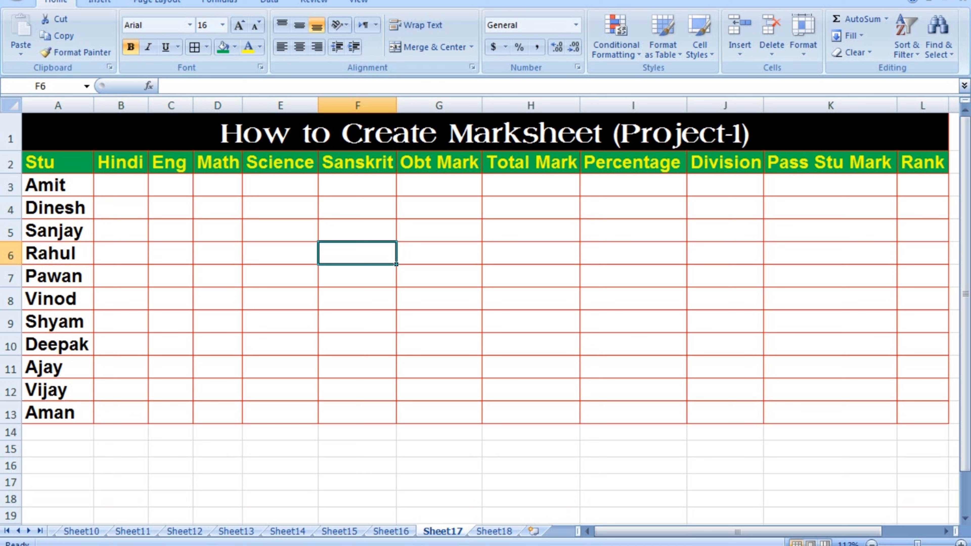
pyautogui.moveTo(120, 185)
pyautogui.mouseDown()
pyautogui.moveTo(217, 208)
pyautogui.moveTo(357, 208)
pyautogui.moveTo(357, 411)
pyautogui.mouseUp()
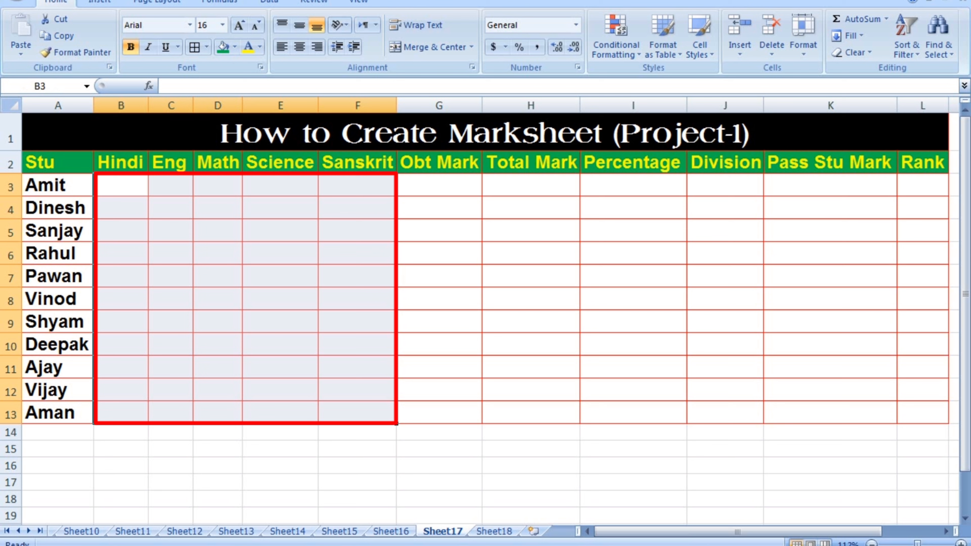
pyautogui.write('=')
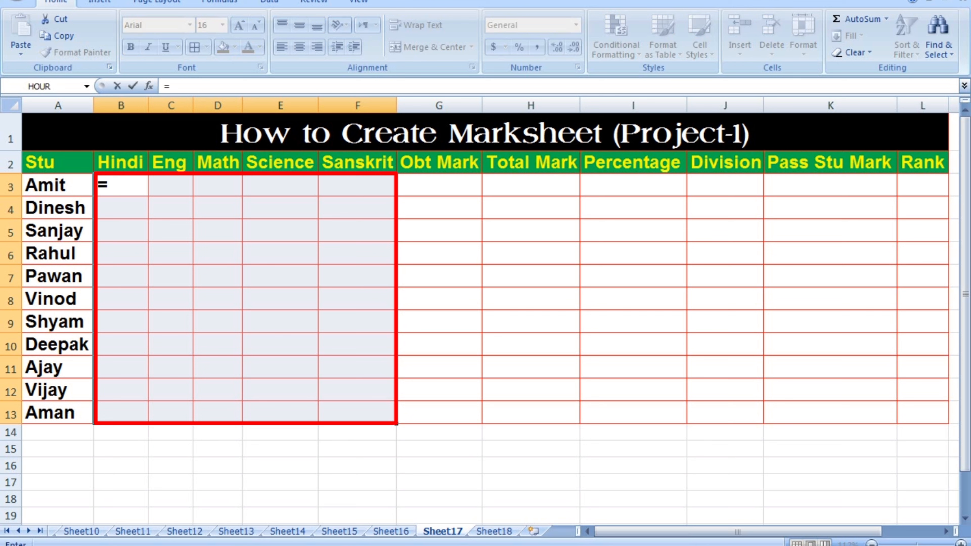
pyautogui.write('ra')
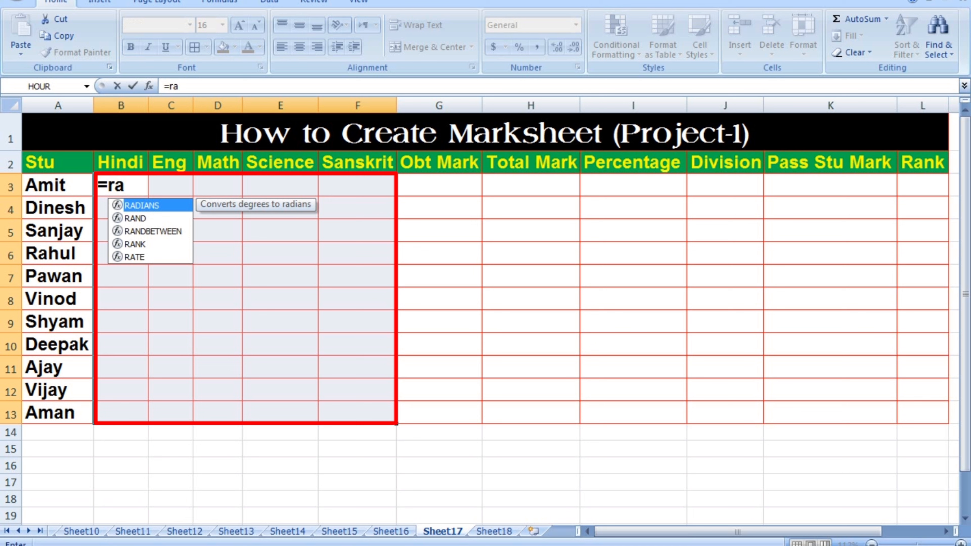
pyautogui.write('nd')
pyautogui.press('Down')
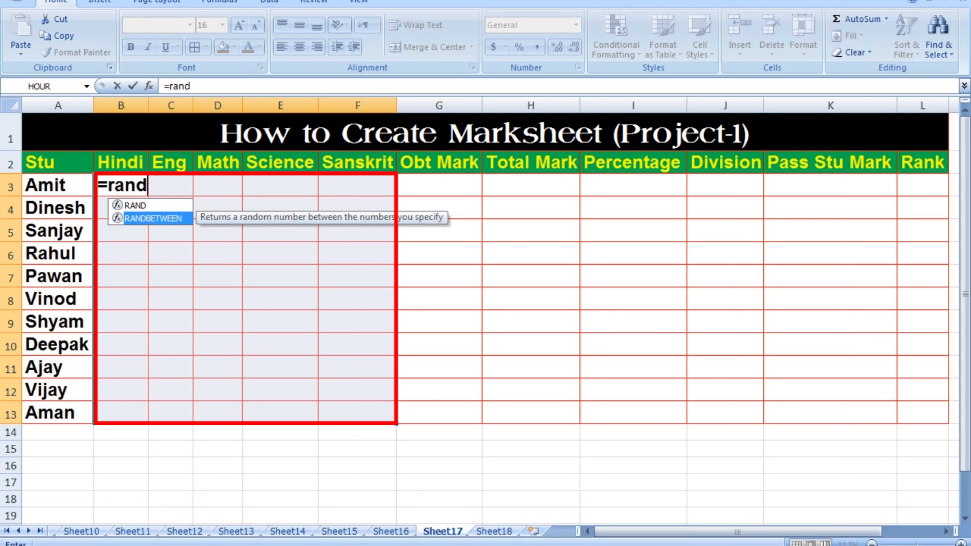
pyautogui.press('Tab')
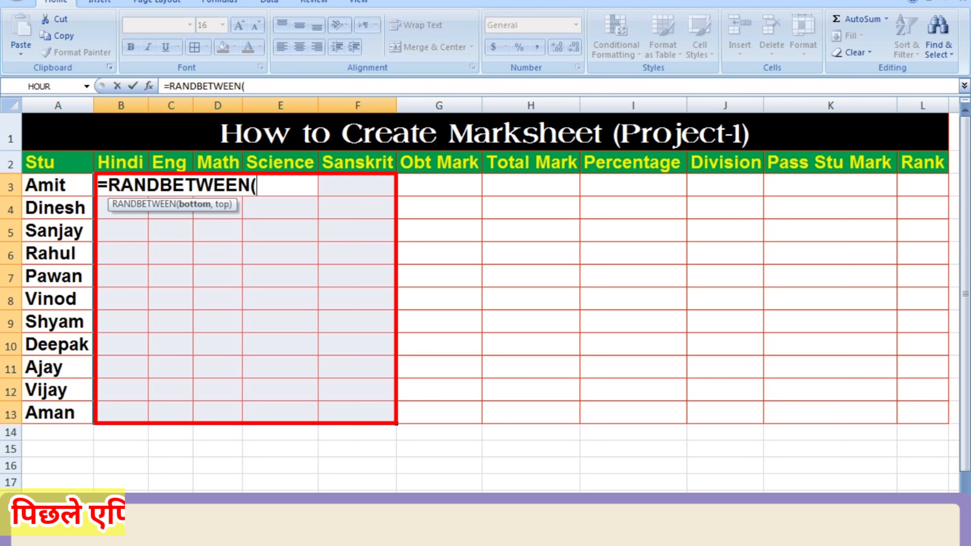
pyautogui.write('25')
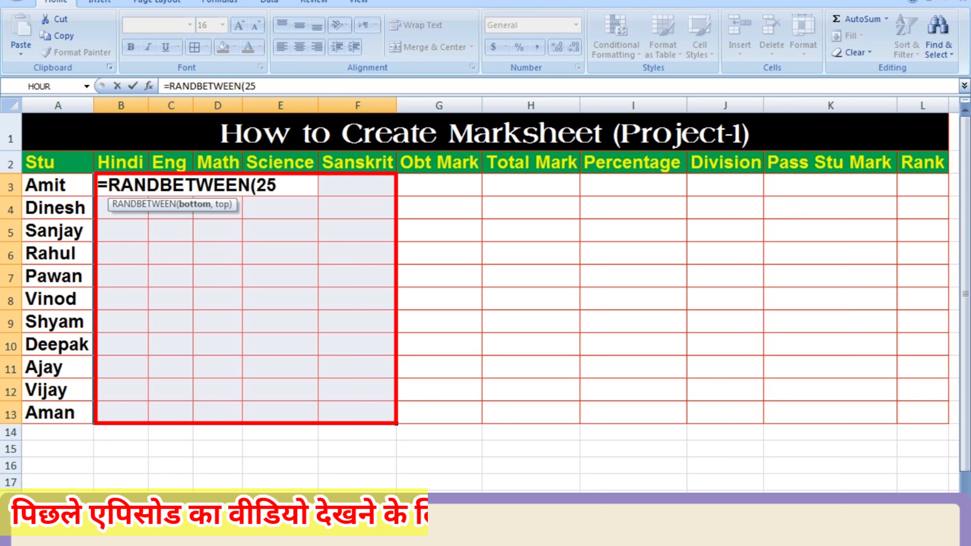
pyautogui.write(',')
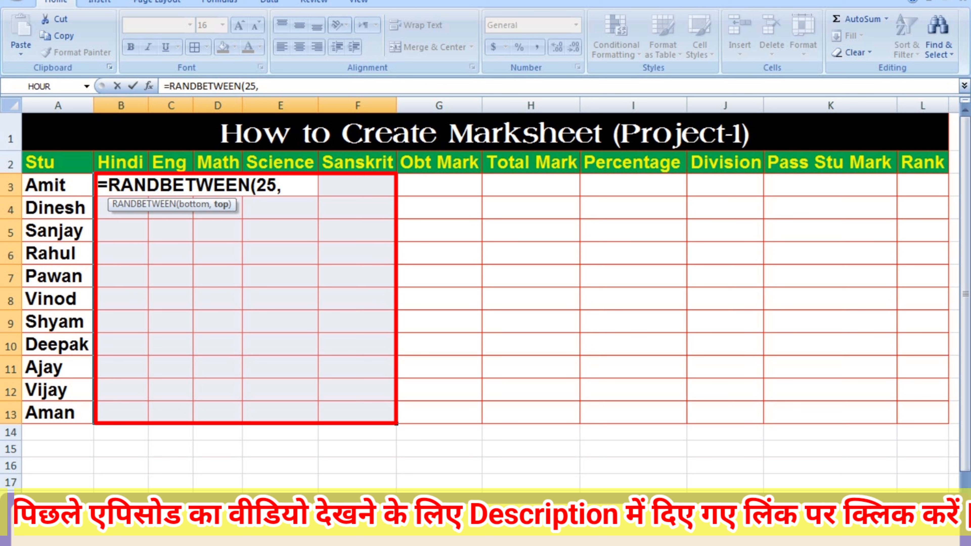
pyautogui.write('95')
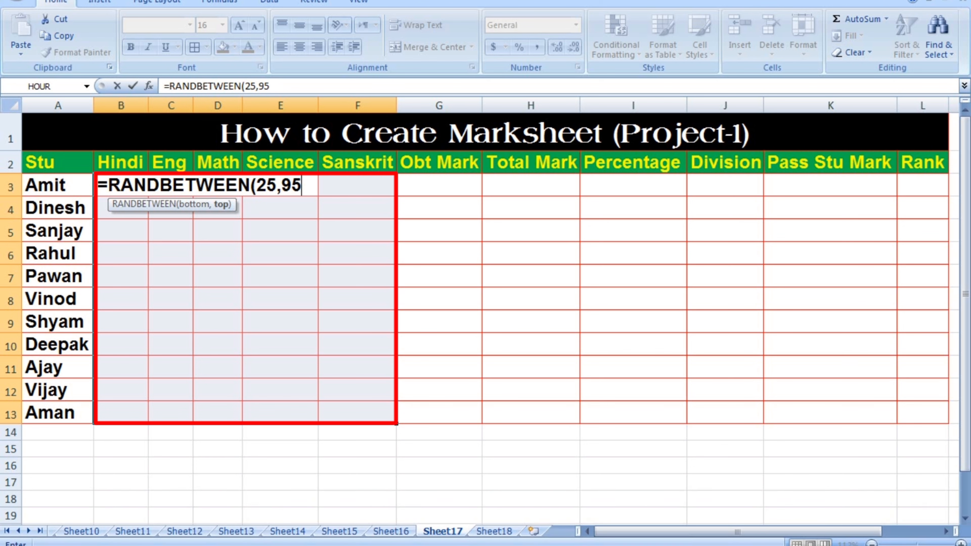
pyautogui.write(')')
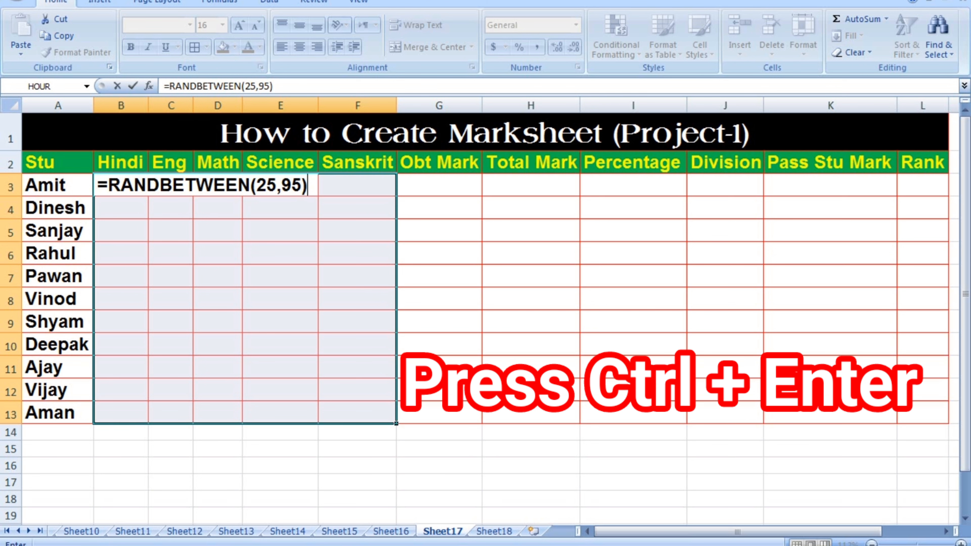
pyautogui.hotkey('ctrl', 'Return')
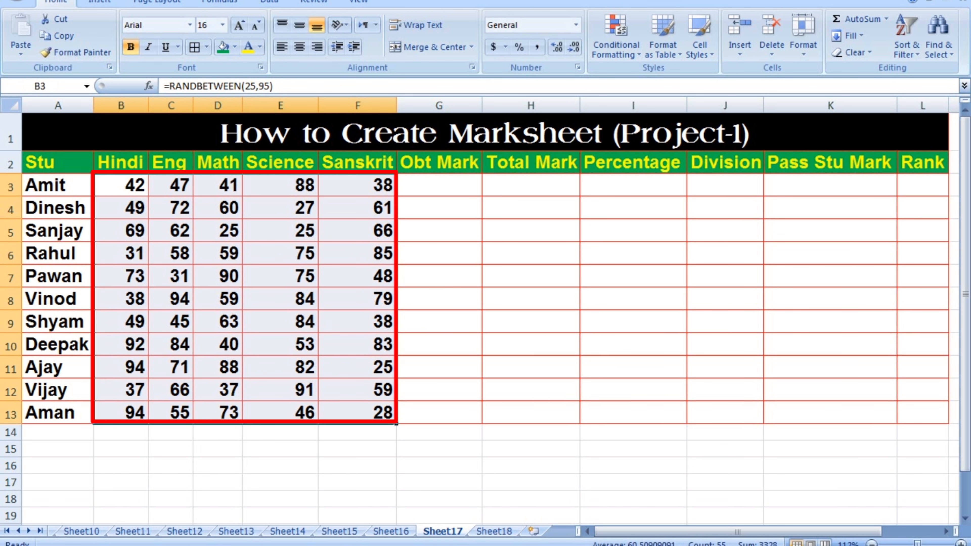
# Replace the random-number formulas in B3:F13 with their static values by copying and pasting values in place.
pyautogui.hotkey('ctrl', 'c')
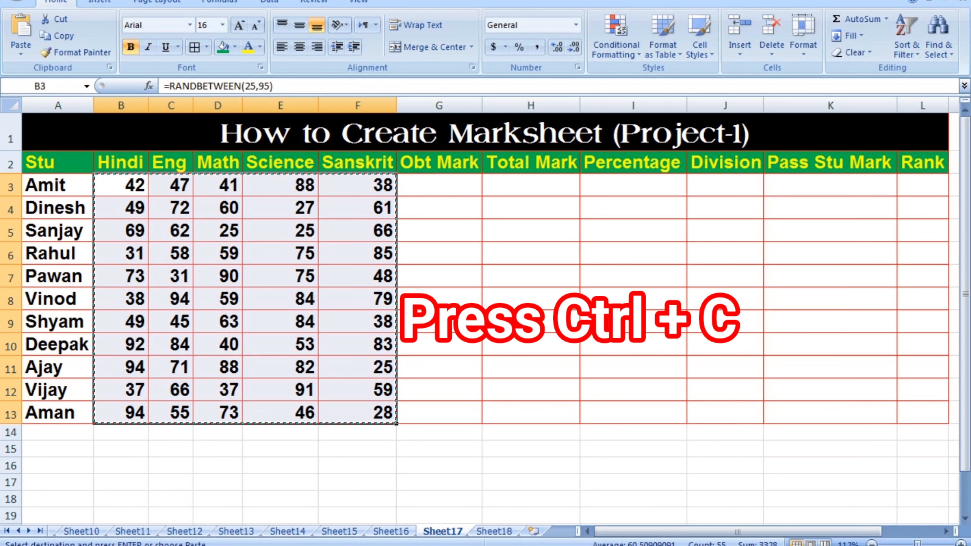
pyautogui.click(120, 185)
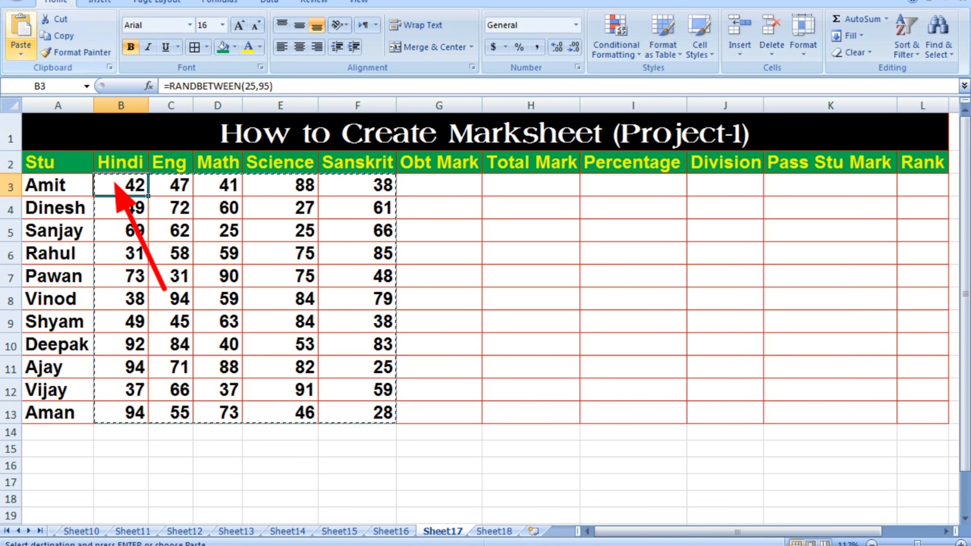
pyautogui.click(21, 52)
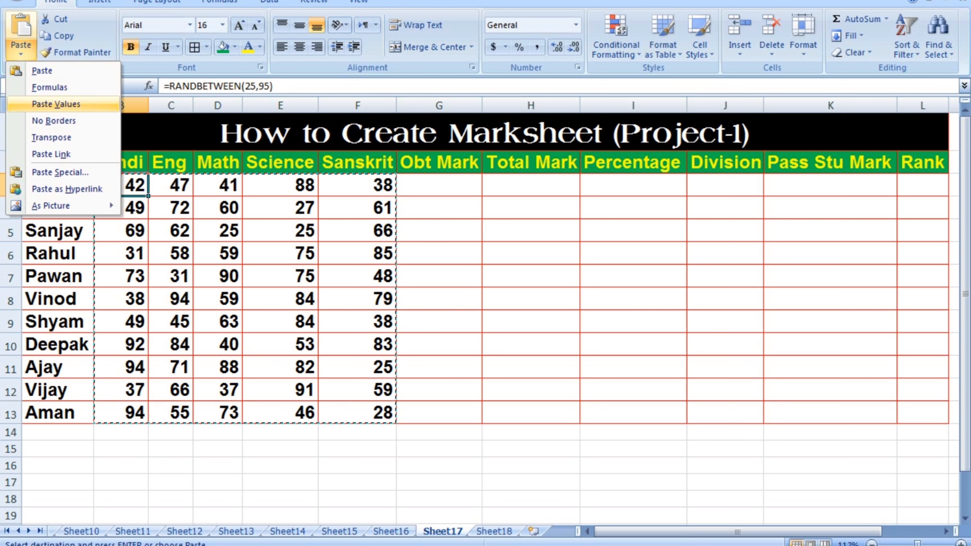
pyautogui.click(56, 104)
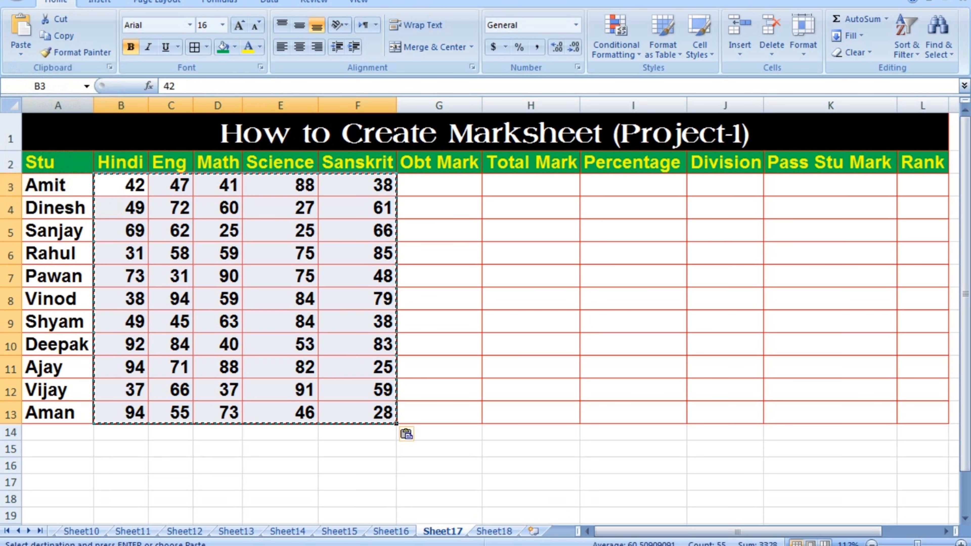
# Create named ranges for B2:L13 from the headings in the selection's top row.
pyautogui.click(439, 185)
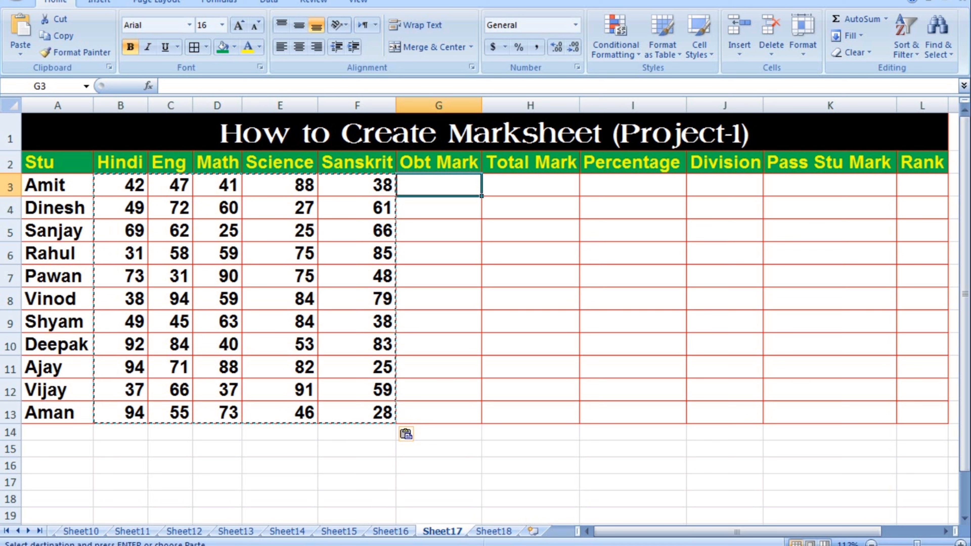
pyautogui.moveTo(120, 162)
pyautogui.mouseDown()
pyautogui.moveTo(531, 230)
pyautogui.moveTo(829, 253)
pyautogui.moveTo(921, 276)
pyautogui.moveTo(922, 412)
pyautogui.mouseUp()
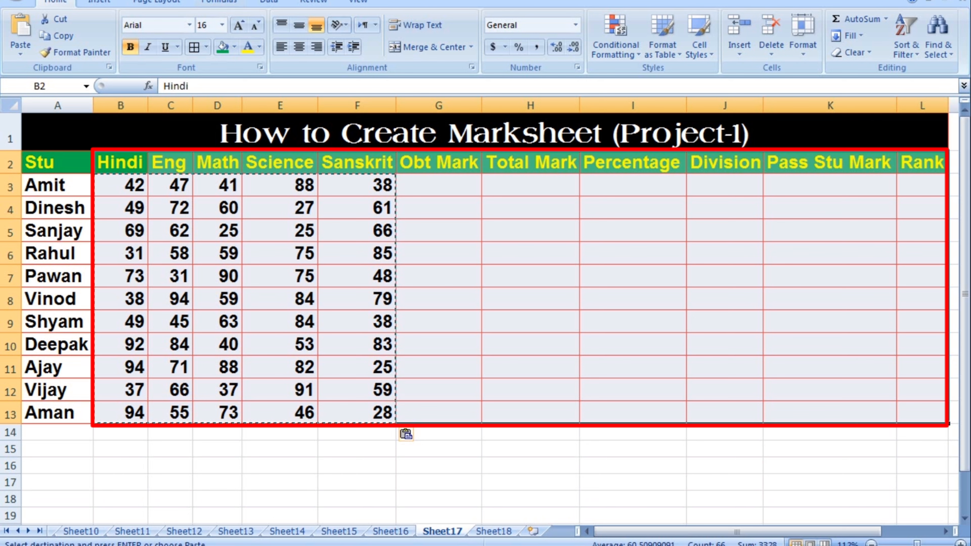
pyautogui.click(219, 2)
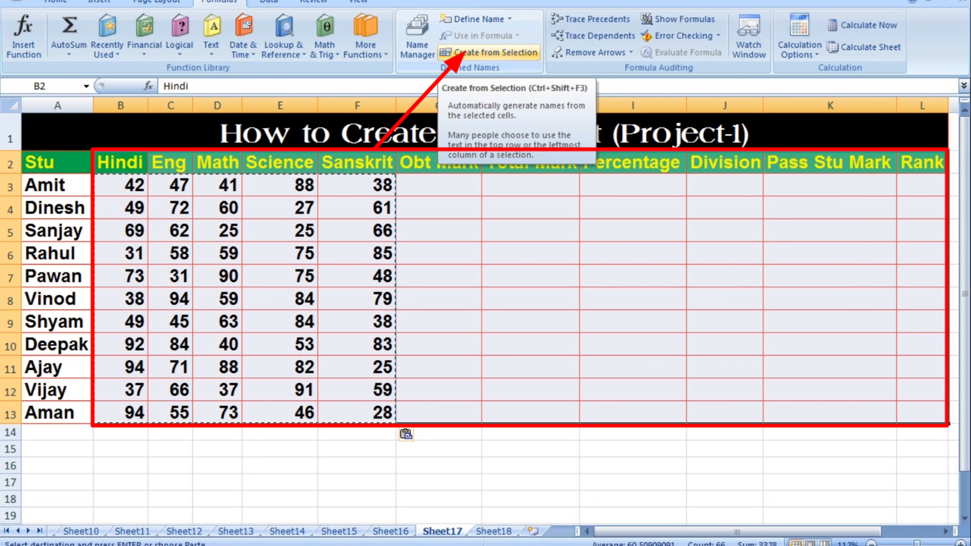
pyautogui.click(489, 52)
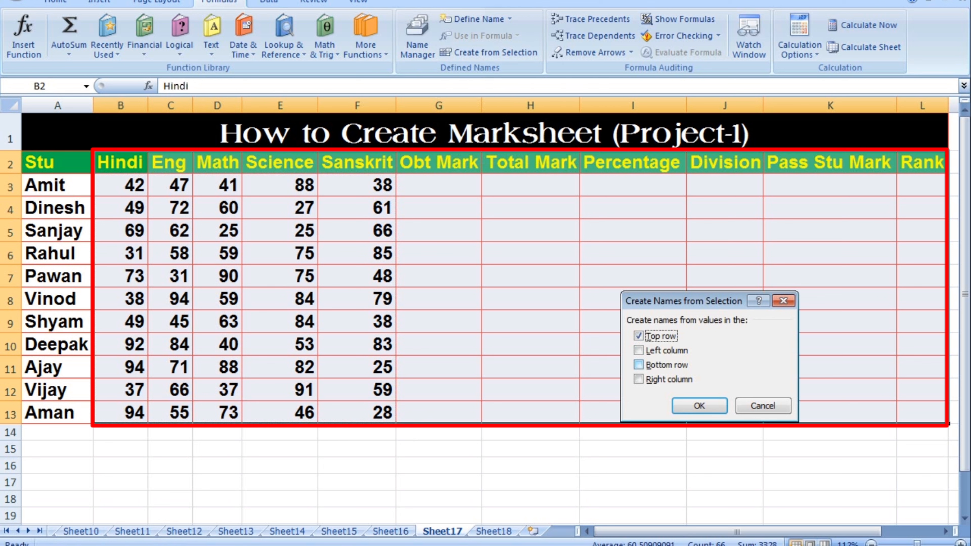
pyautogui.click(699, 405)
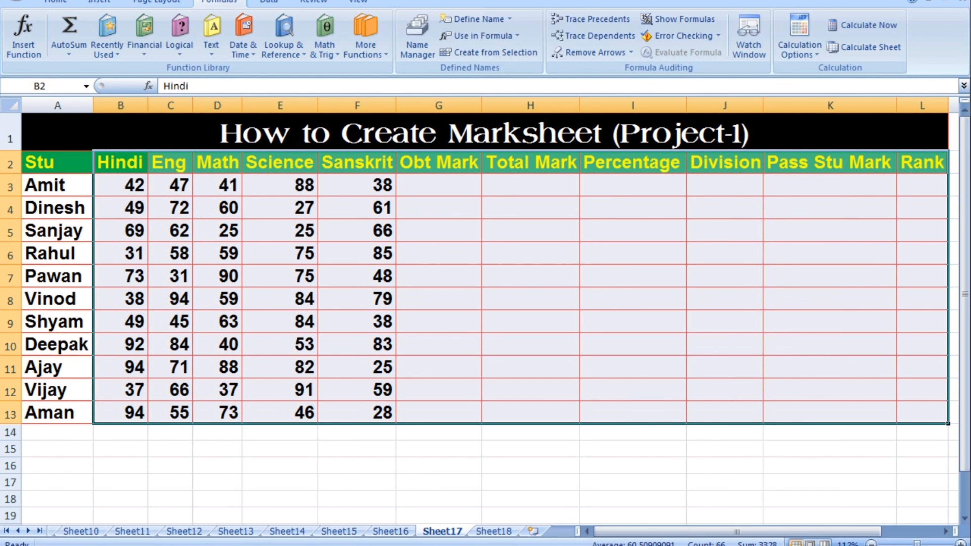
# Enter =Hindi+Eng+Math+Science+Sanskrit in G3 under Obt Mark and fill it down to G13.
pyautogui.click(438, 185)
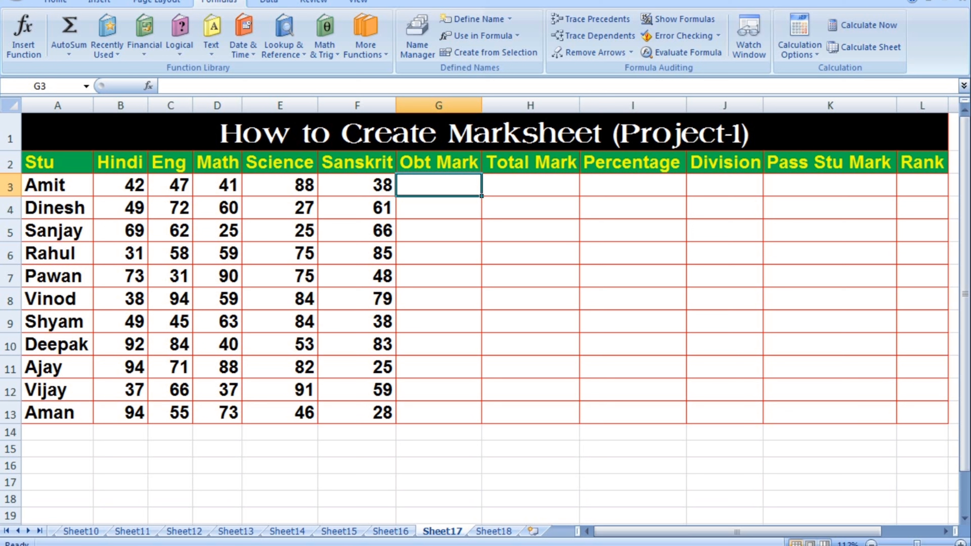
pyautogui.write('=')
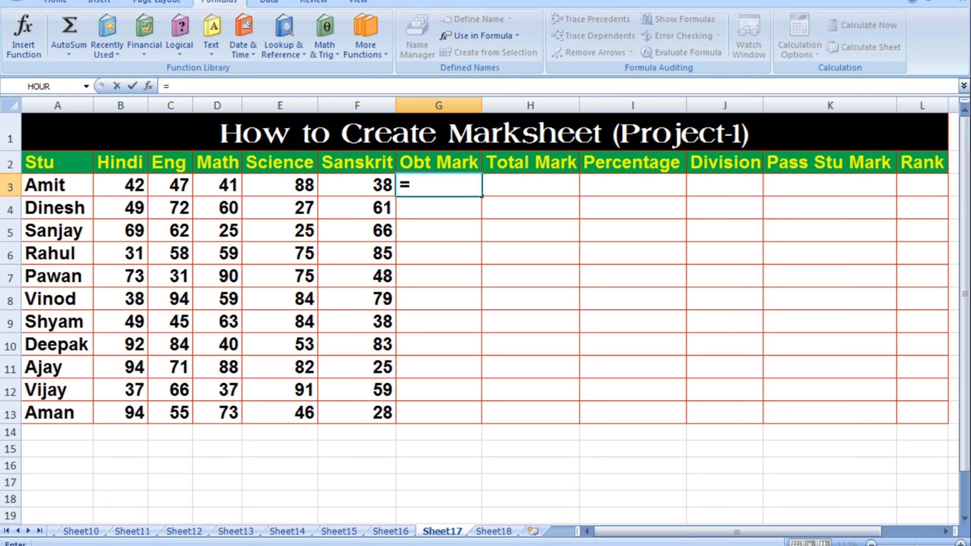
pyautogui.moveTo(120, 185); pyautogui.dragTo(127, 413)
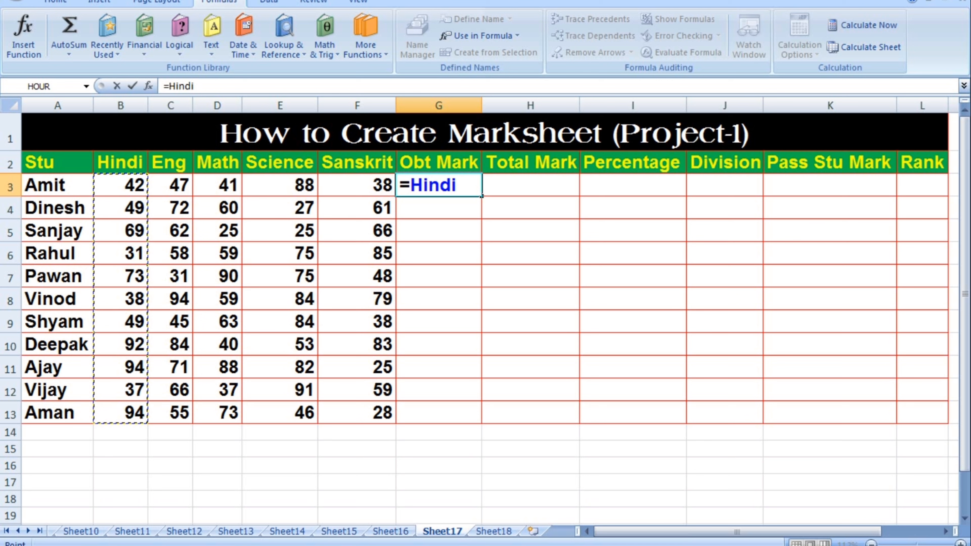
pyautogui.write('+en')
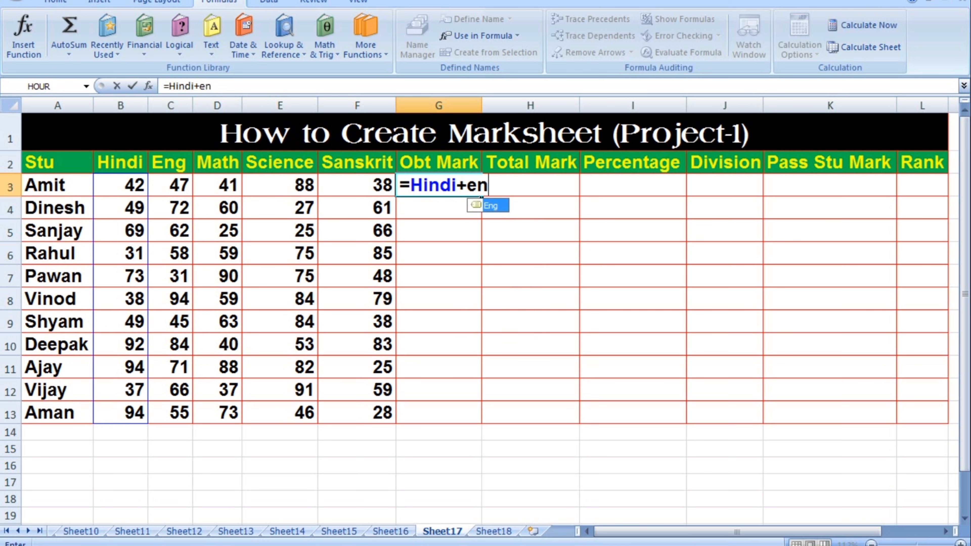
pyautogui.write('g+')
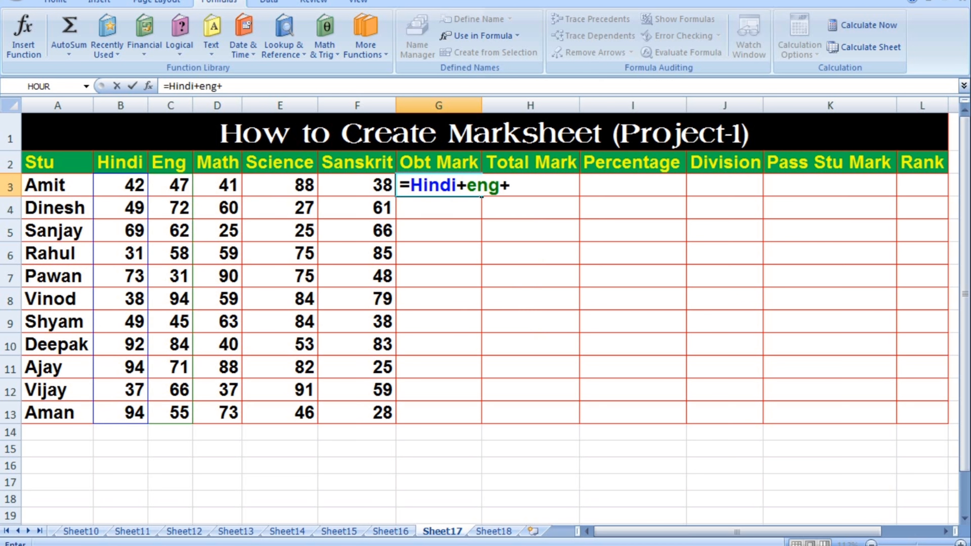
pyautogui.write('math+')
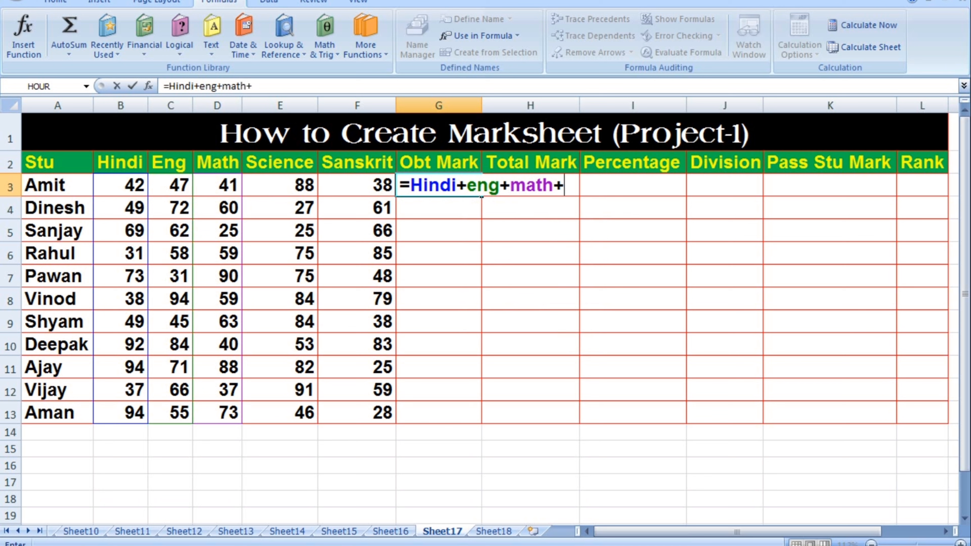
pyautogui.write('Science')
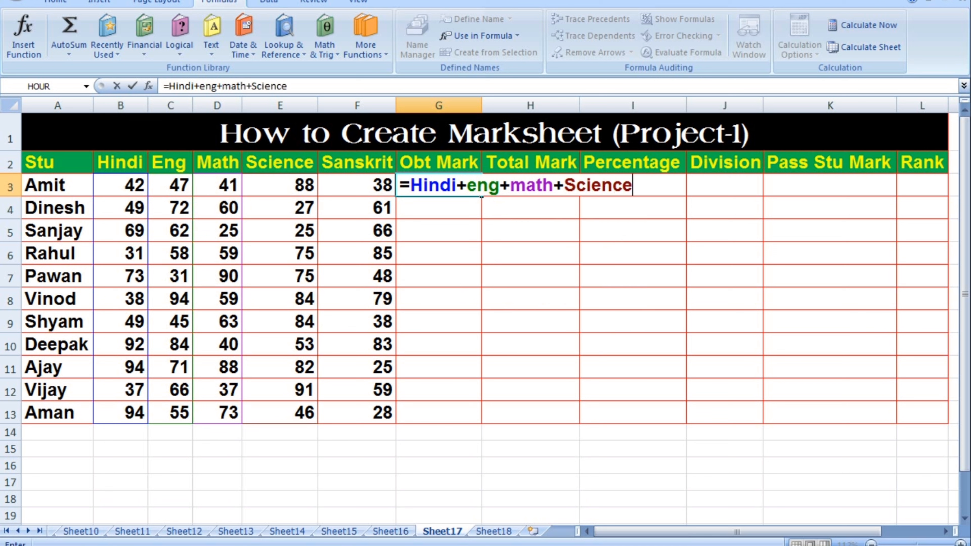
pyautogui.write('+sa')
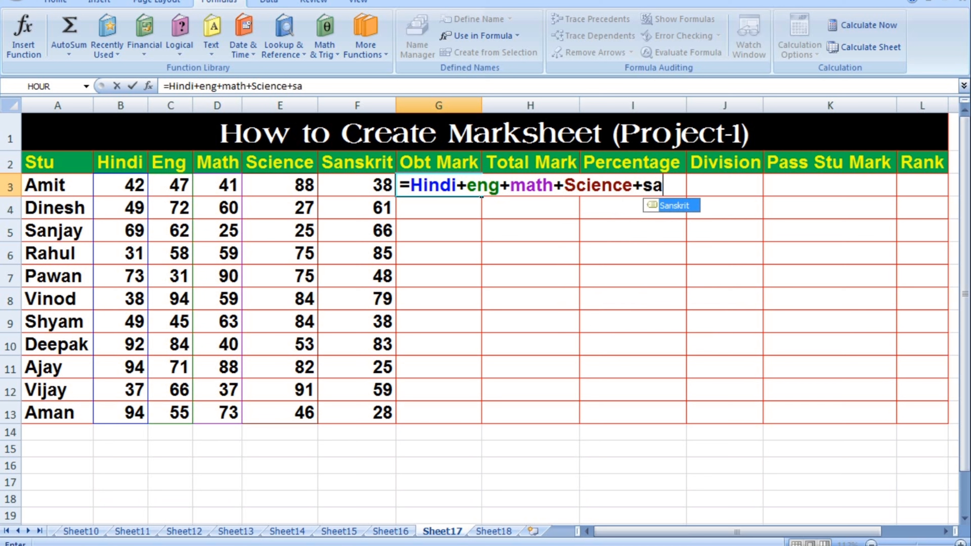
pyautogui.press('Tab')
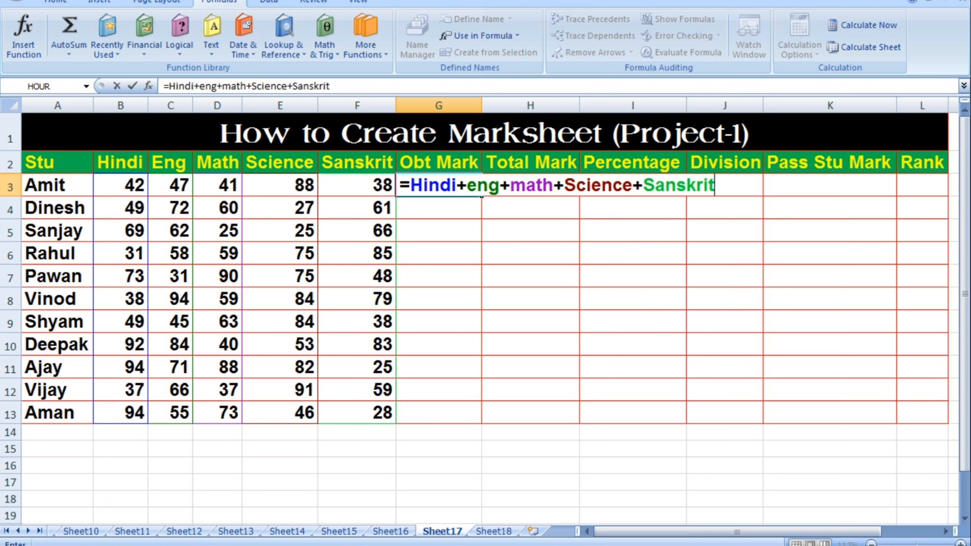
pyautogui.press('Return')
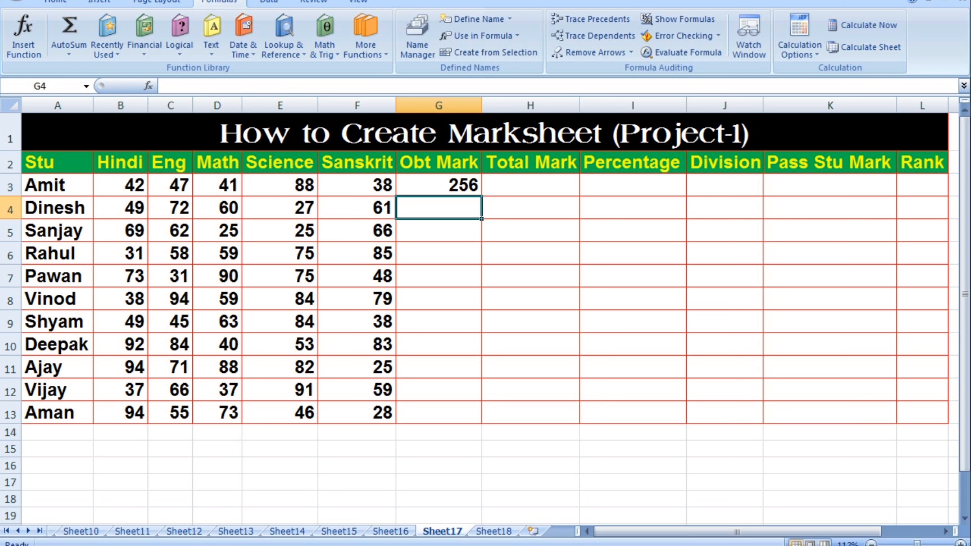
pyautogui.press('Up')
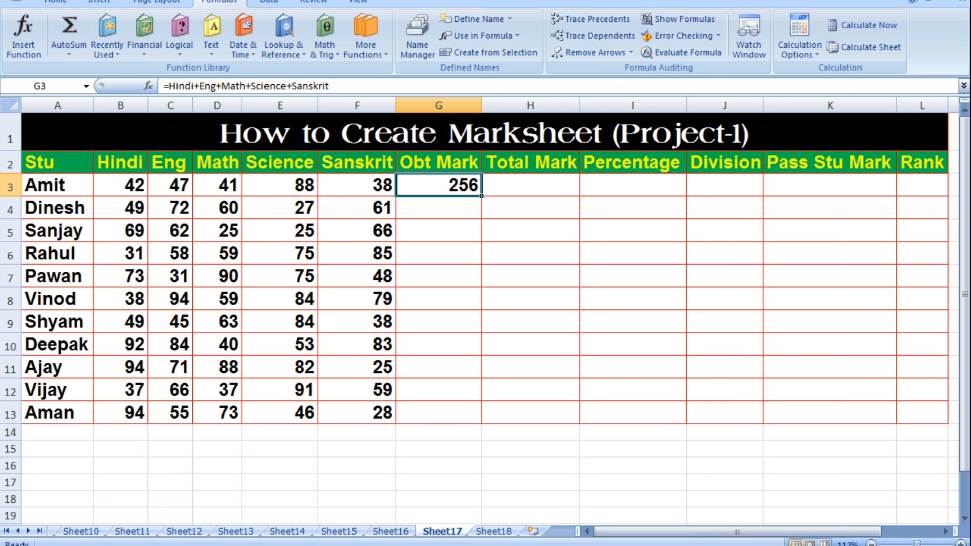
pyautogui.moveTo(482, 196); pyautogui.dragTo(481, 423)
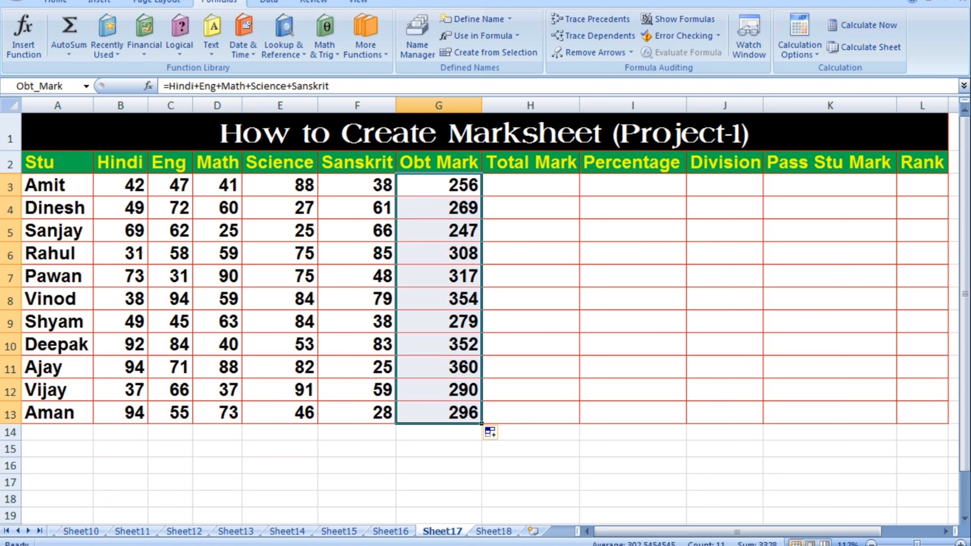
# Enter 500 in H3 under Total Mark and fill it down to H13.
pyautogui.click(530, 185)
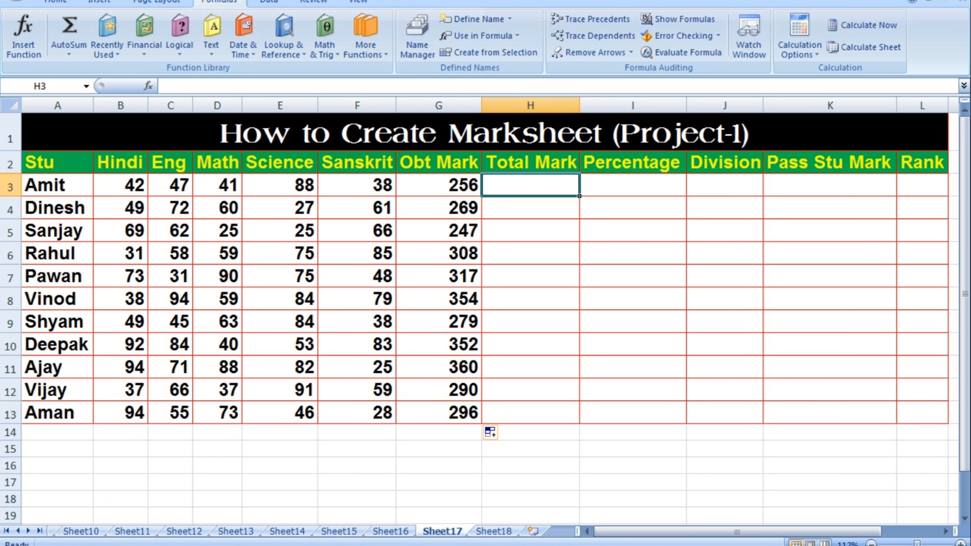
pyautogui.click(120, 162)
pyautogui.click(170, 162)
pyautogui.click(217, 162)
pyautogui.click(280, 163)
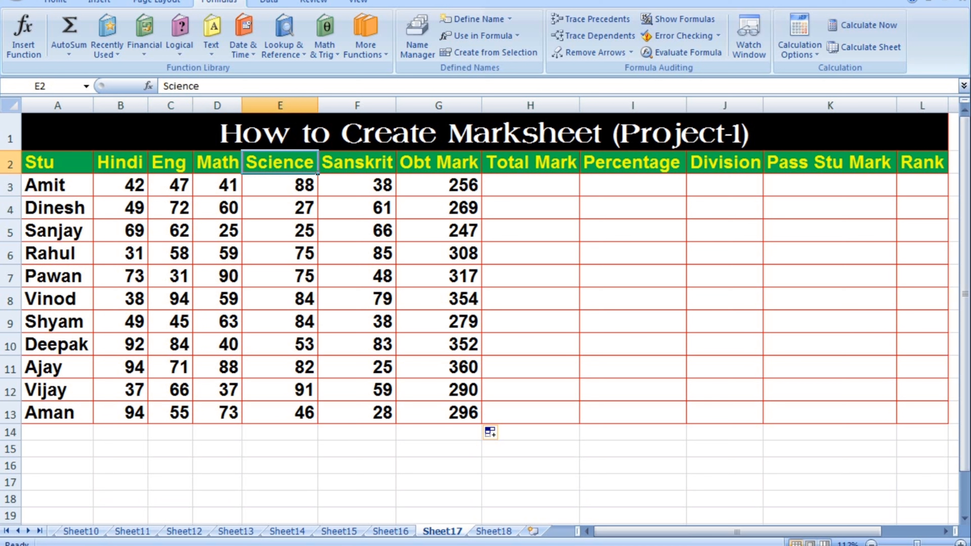
pyautogui.click(530, 185)
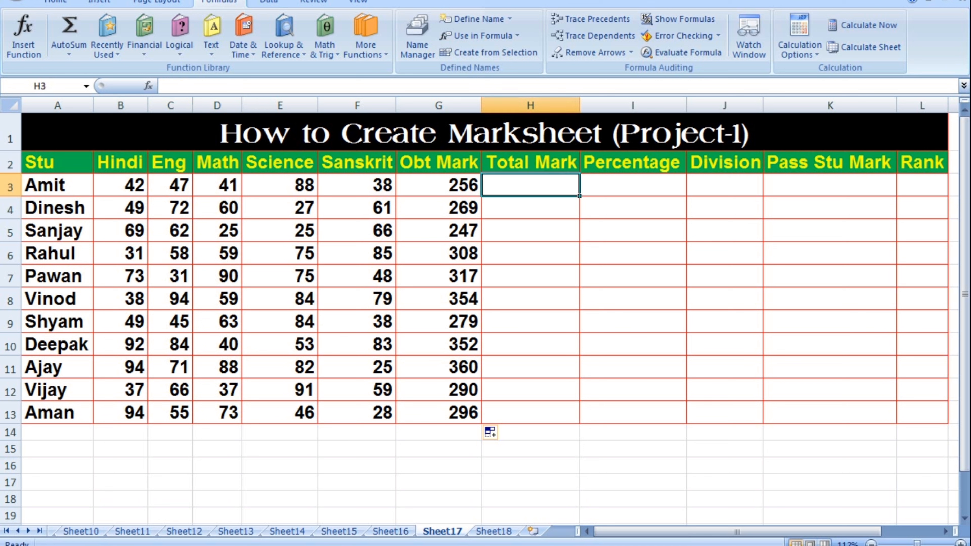
pyautogui.write('500')
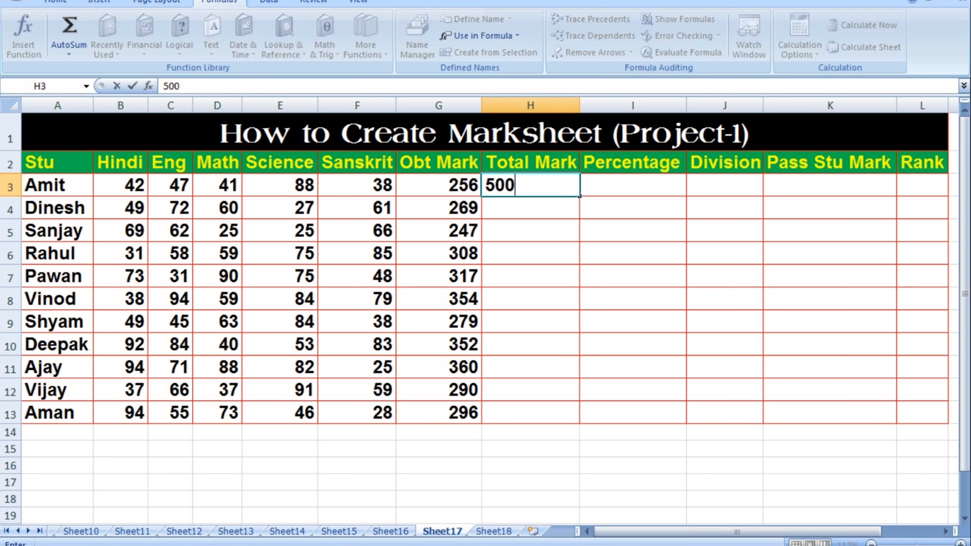
pyautogui.press('Return')
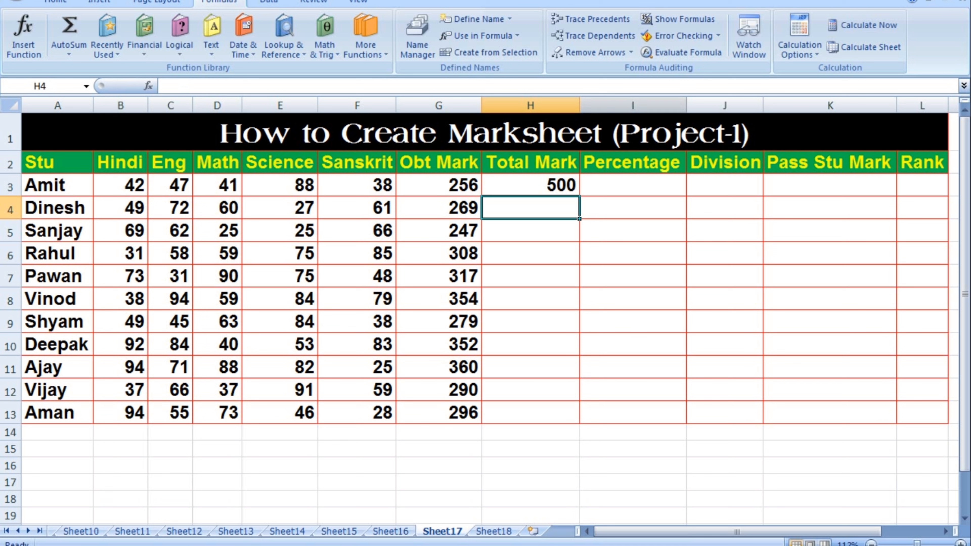
pyautogui.moveTo(530, 185); pyautogui.dragTo(530, 412)
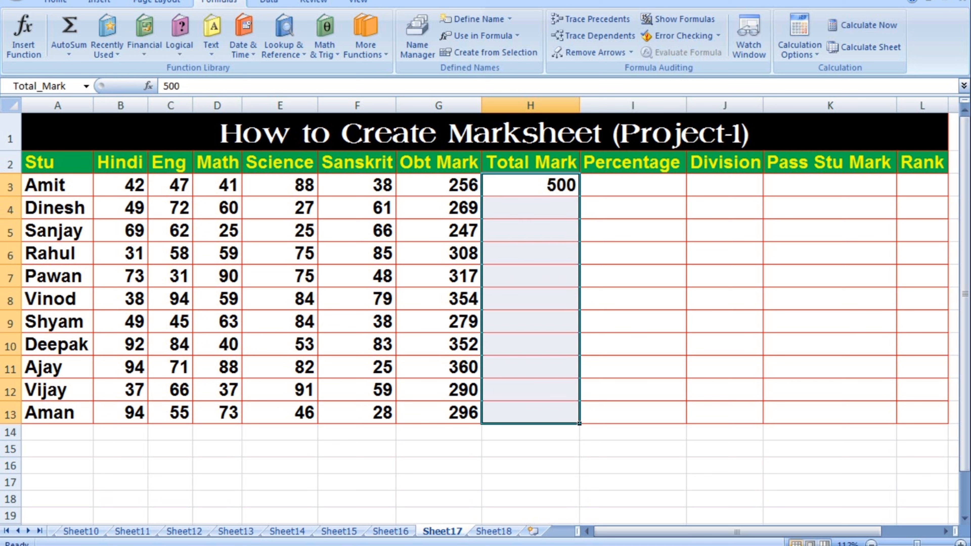
pyautogui.moveTo(530, 185); pyautogui.dragTo(530, 412)
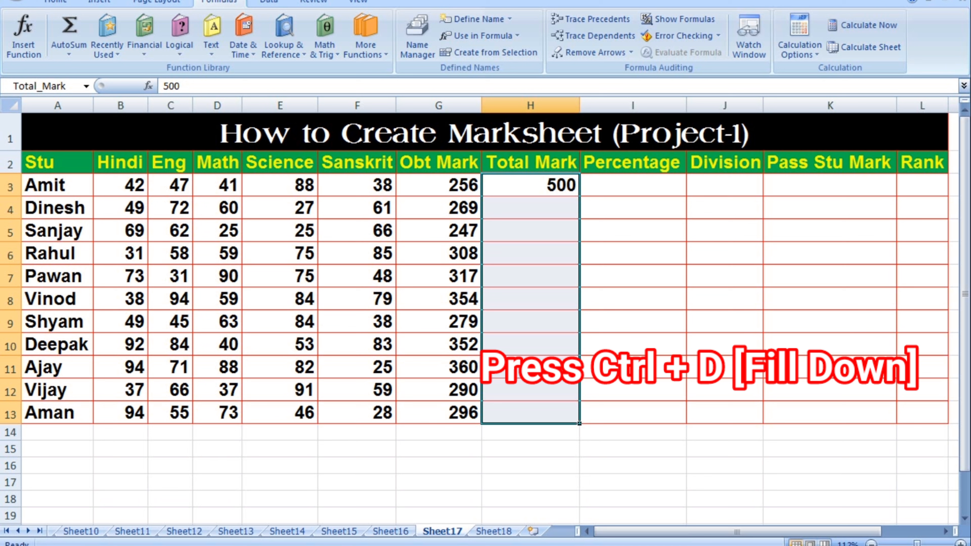
pyautogui.hotkey('ctrl', 'd')
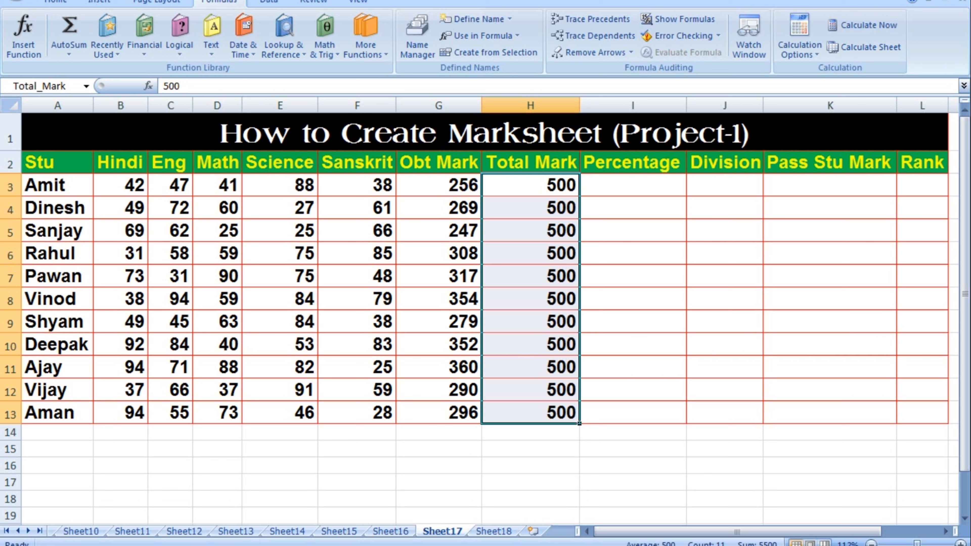
# Enter =Obt_Mark*100/Total_Mark in I3 under Percentage and fill it down to I13.
pyautogui.click(633, 185)
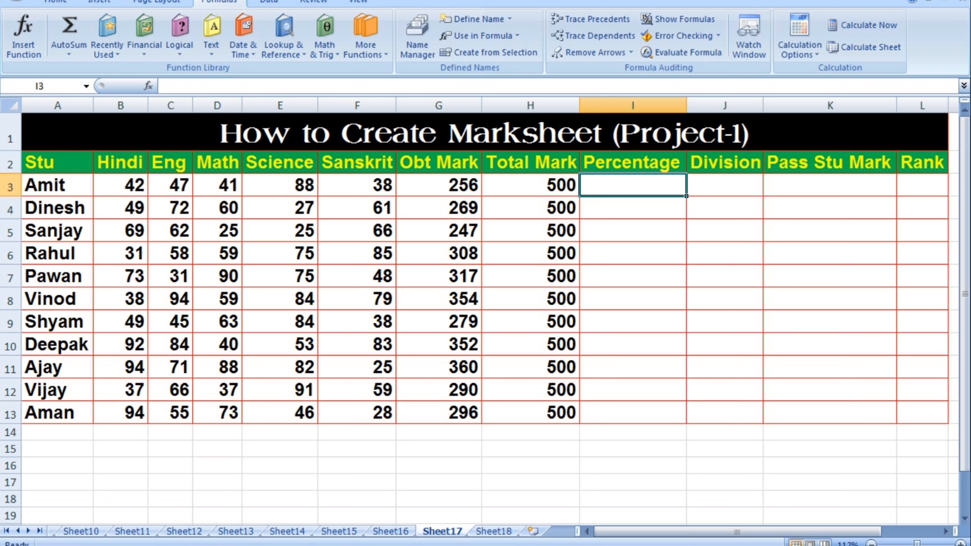
pyautogui.write('=')
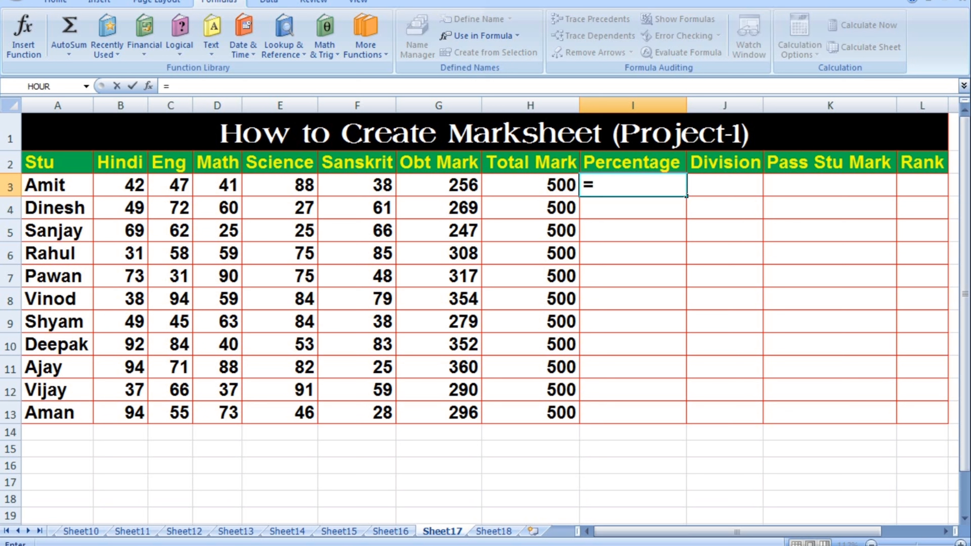
pyautogui.moveTo(439, 185); pyautogui.dragTo(440, 412)
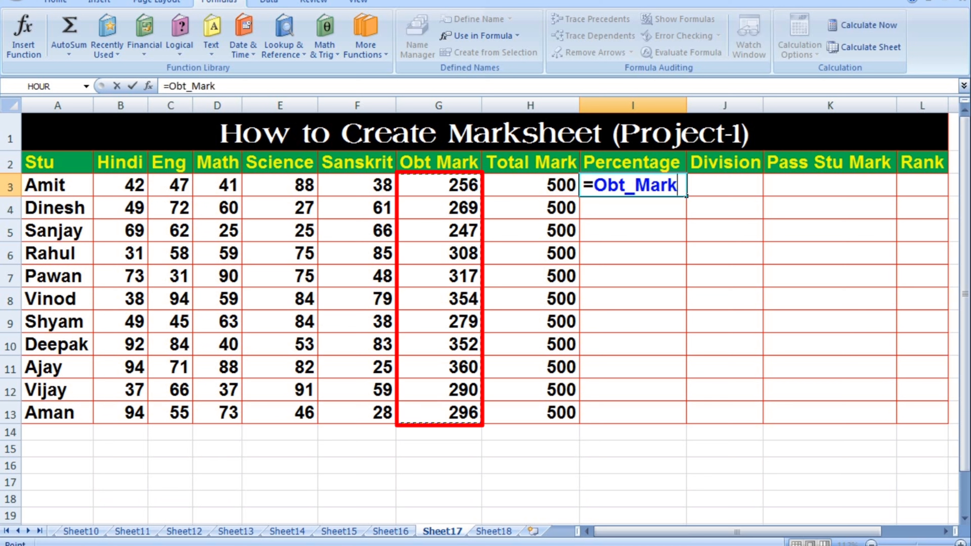
pyautogui.write('*100')
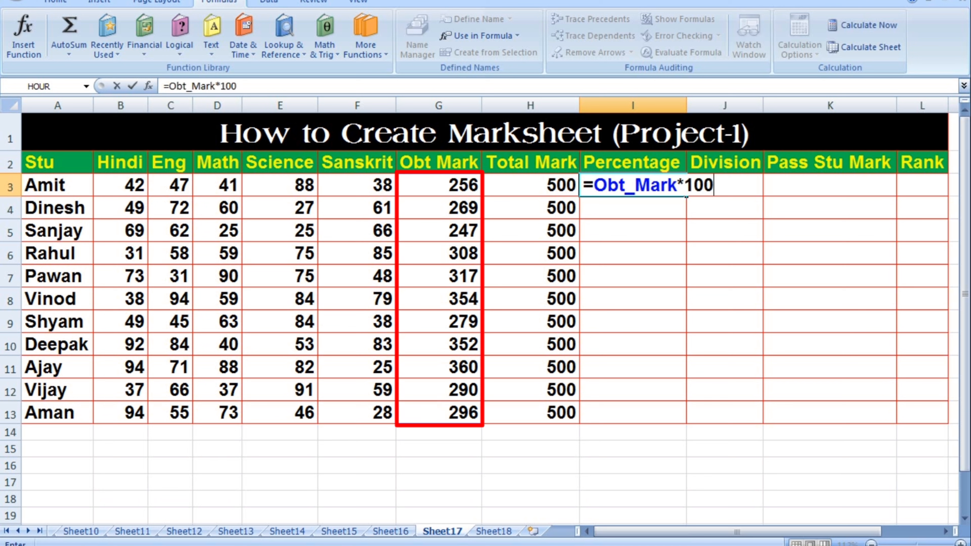
pyautogui.write('/')
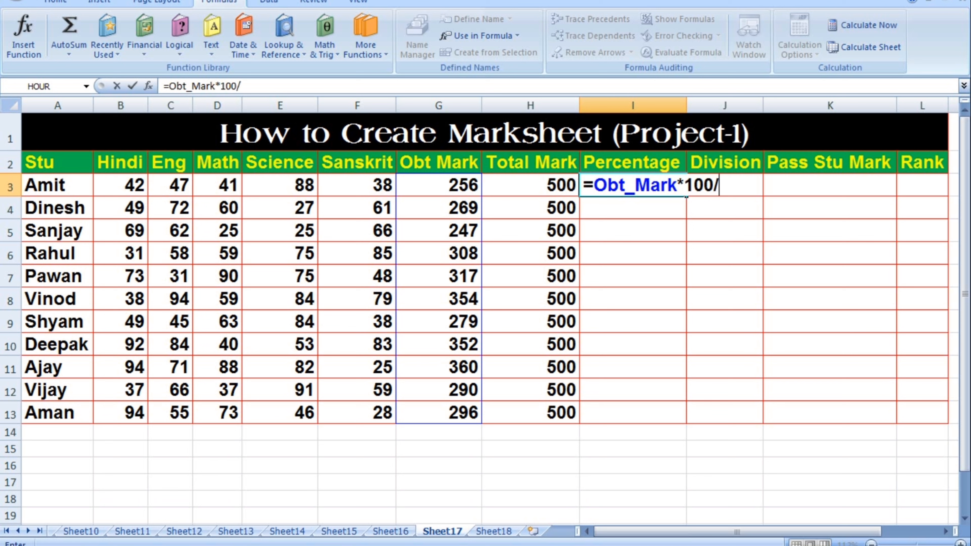
pyautogui.moveTo(531, 185); pyautogui.dragTo(558, 412)
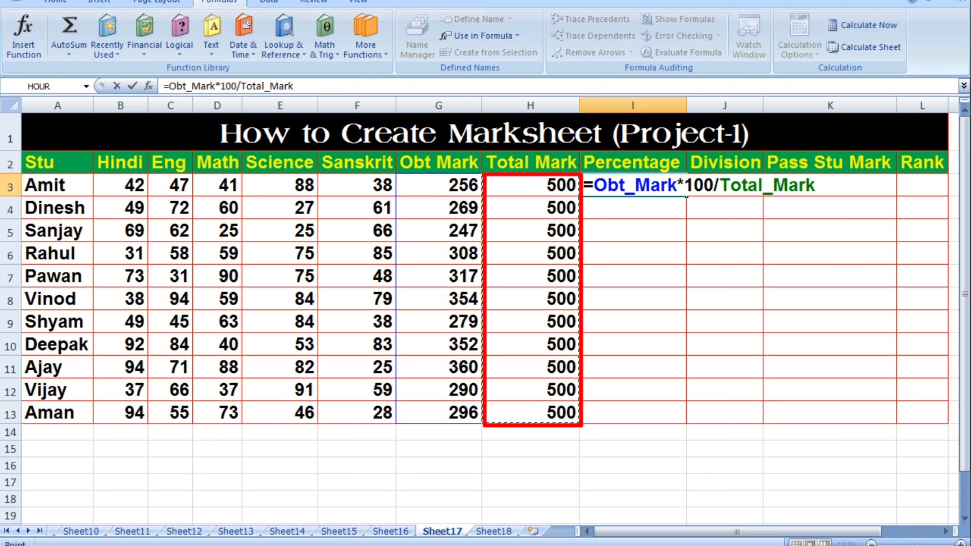
pyautogui.press('Return')
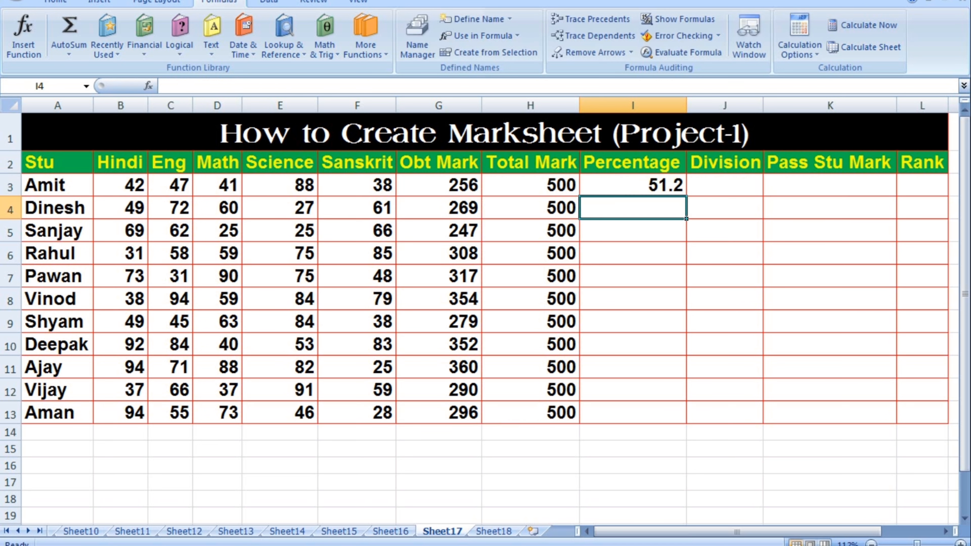
pyautogui.press('Up')
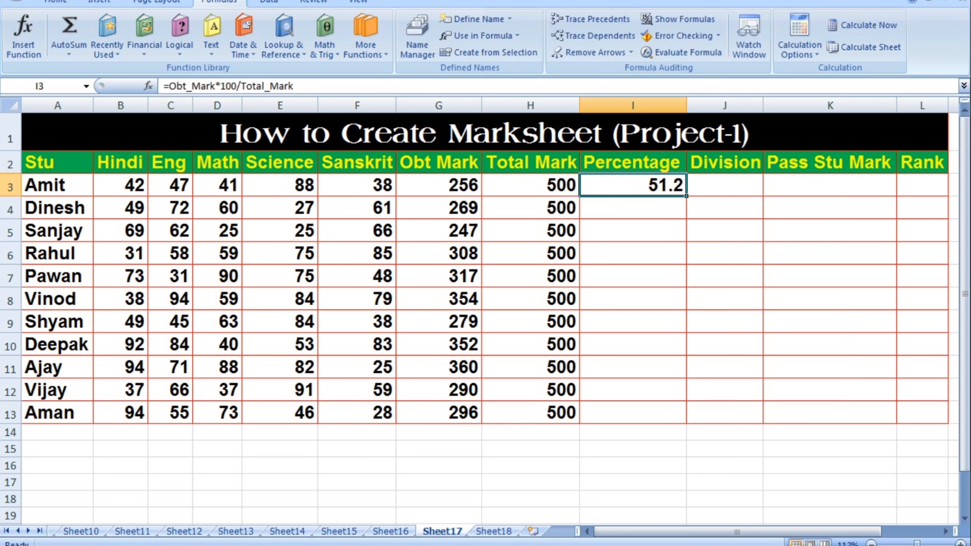
pyautogui.moveTo(686, 196); pyautogui.dragTo(686, 421)
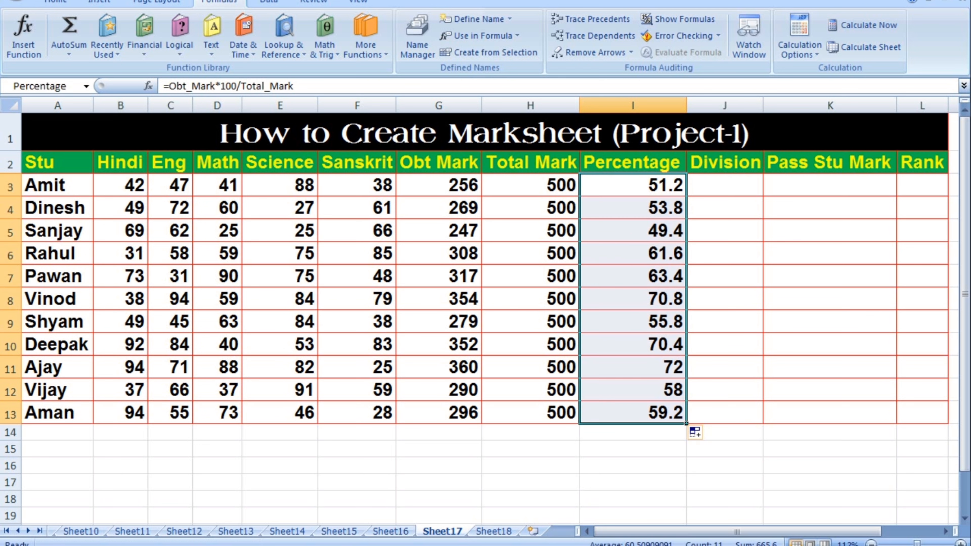
# Begin the Division formula in J3 as an IF with an OR test for Hindi<33, Eng<33 and Math<33.
pyautogui.press('Right')
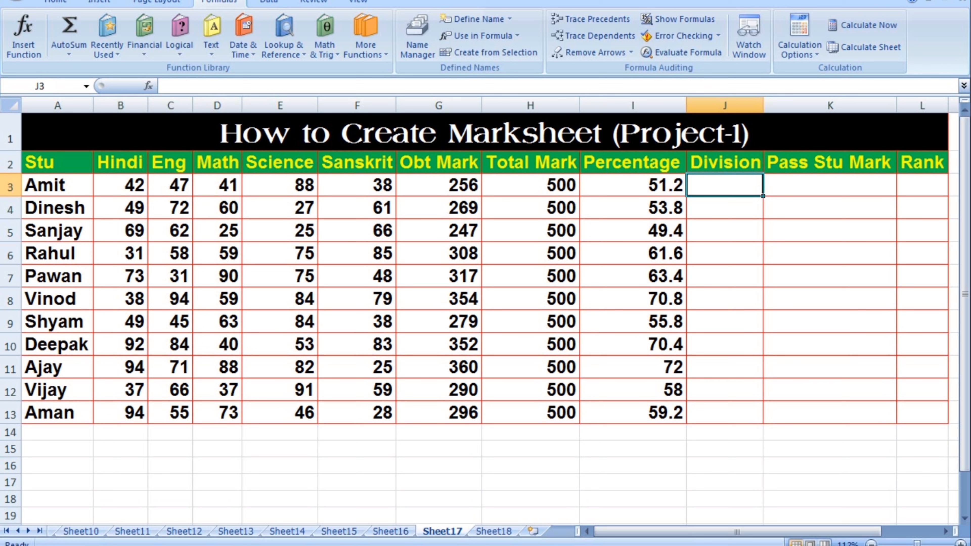
pyautogui.write('=')
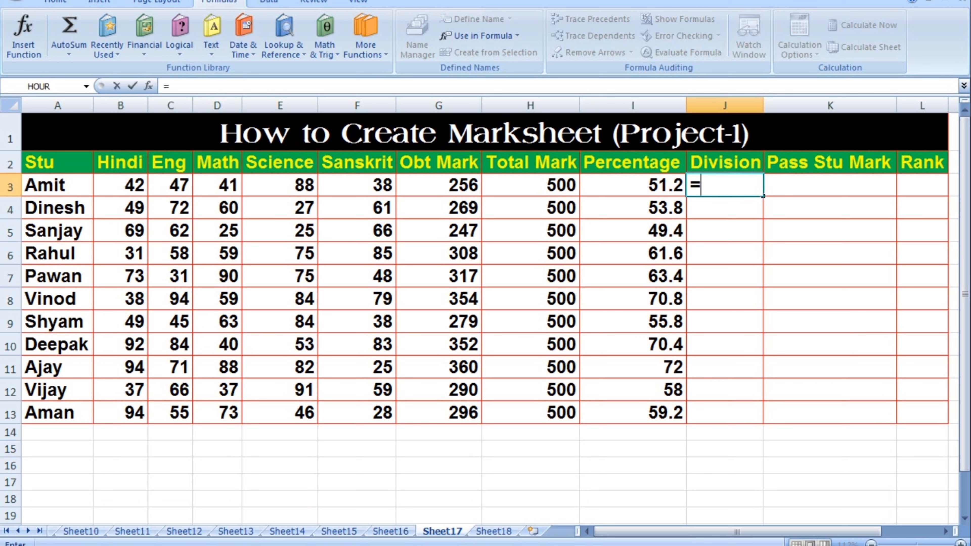
pyautogui.write('if')
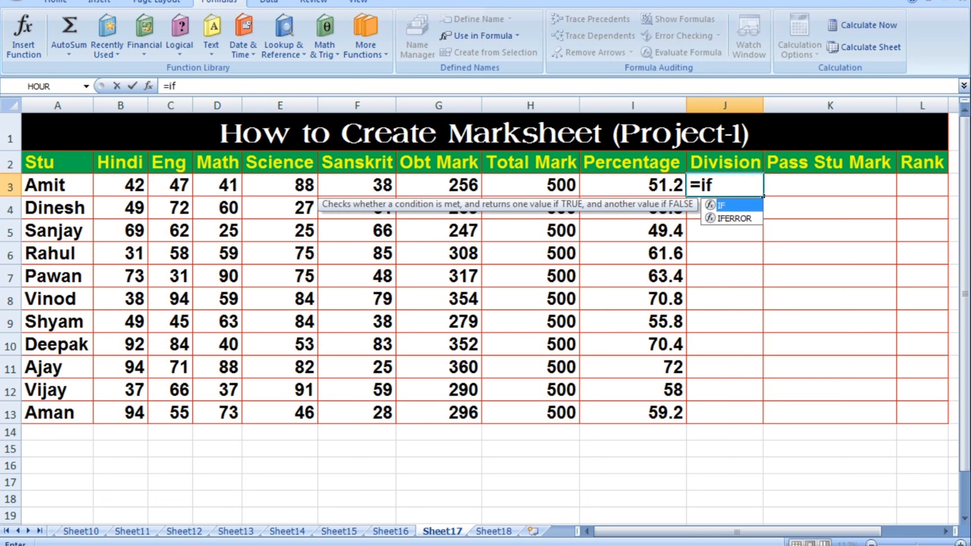
pyautogui.write('(')
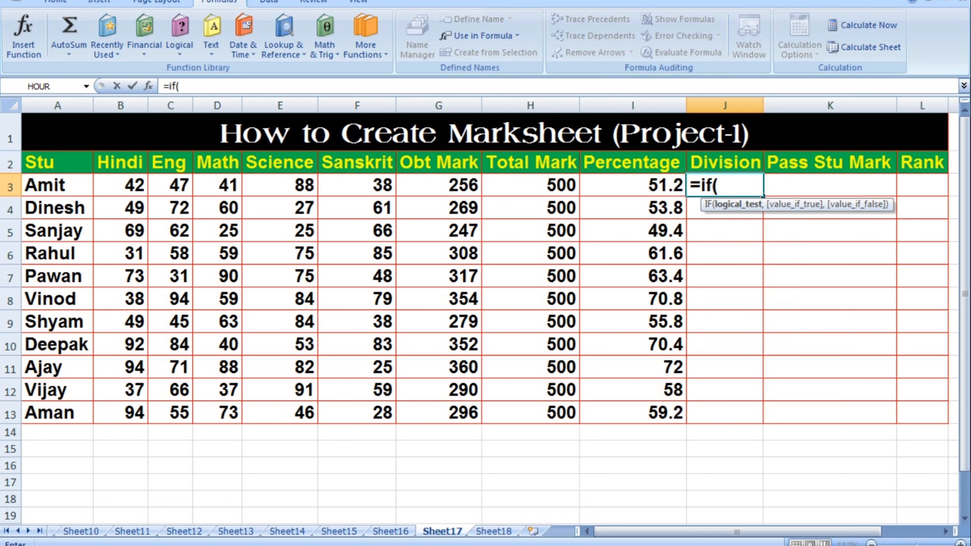
pyautogui.write('or')
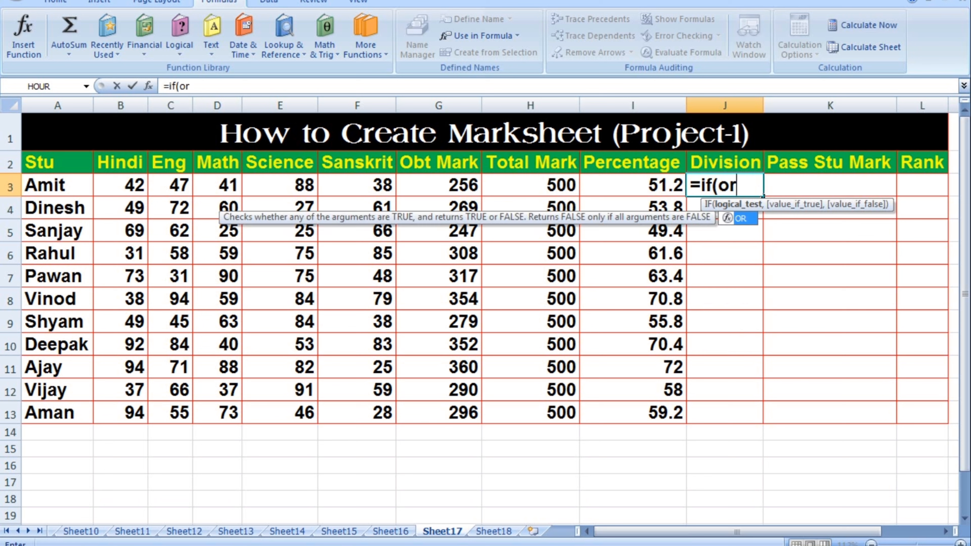
pyautogui.write('(')
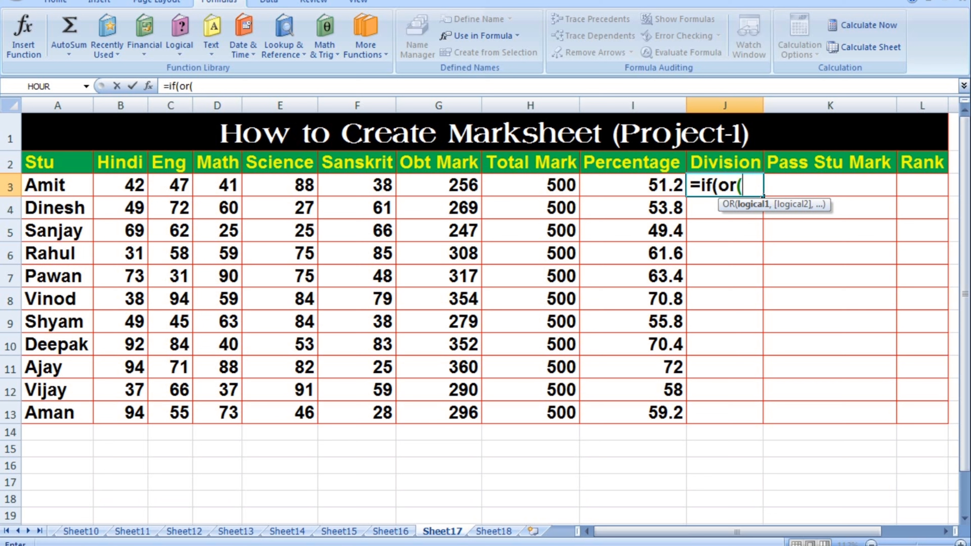
pyautogui.write('hin')
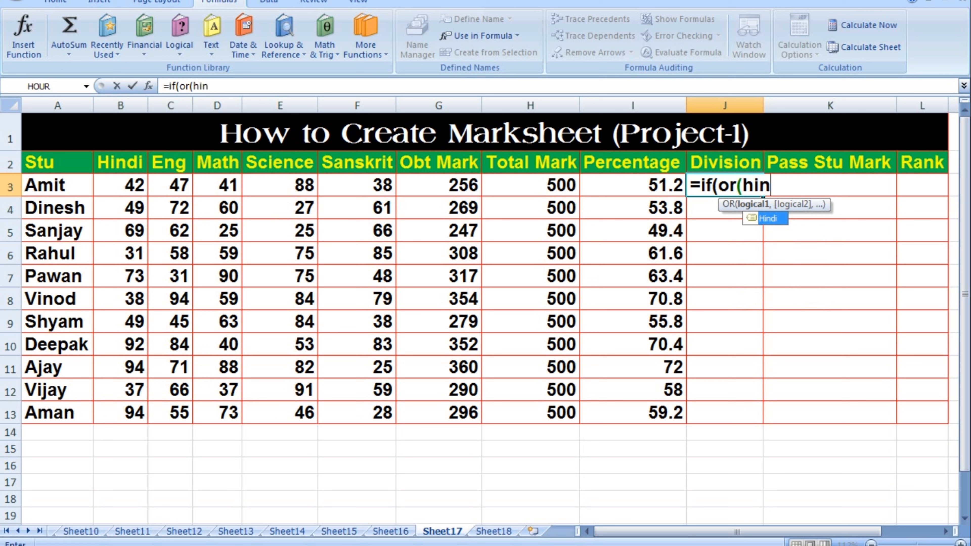
pyautogui.press('Tab')
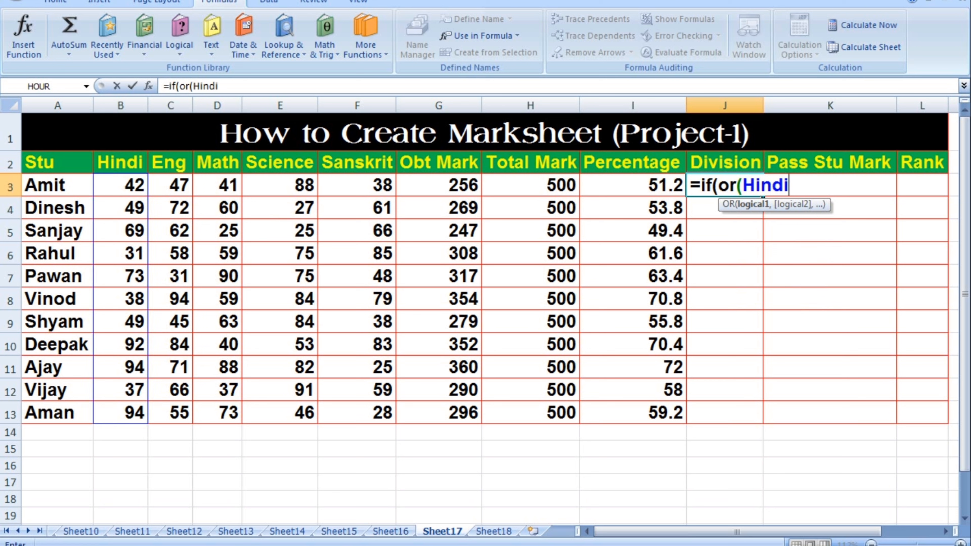
pyautogui.write('<33,')
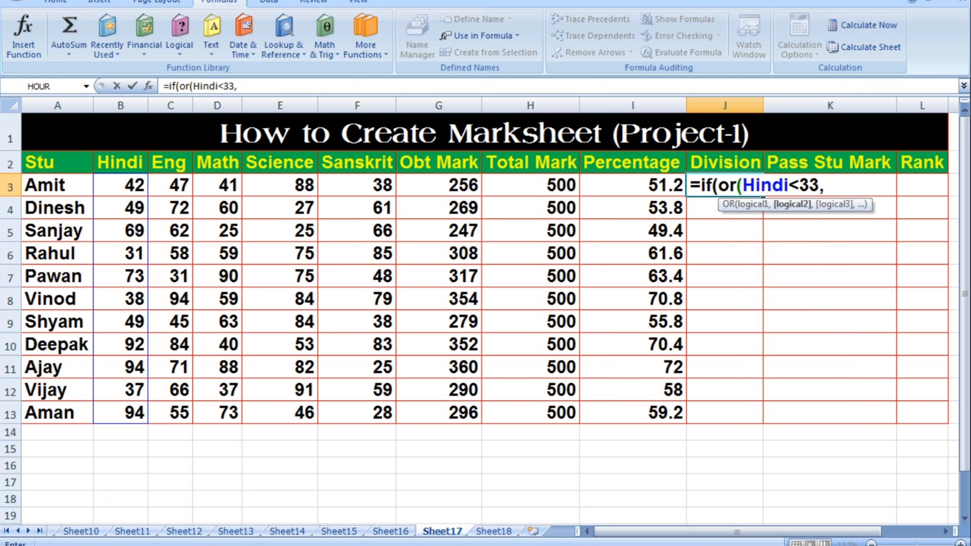
pyautogui.write('eng<')
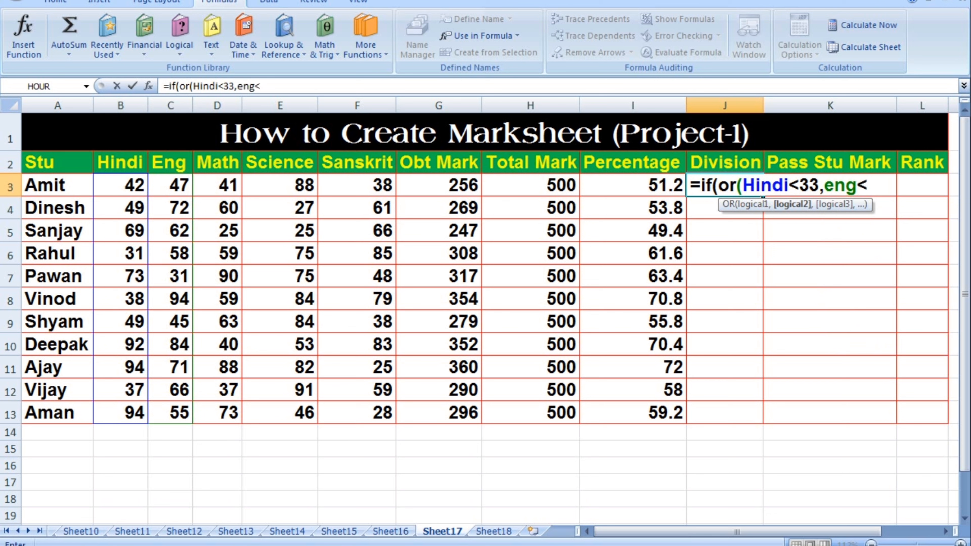
pyautogui.write('33,m')
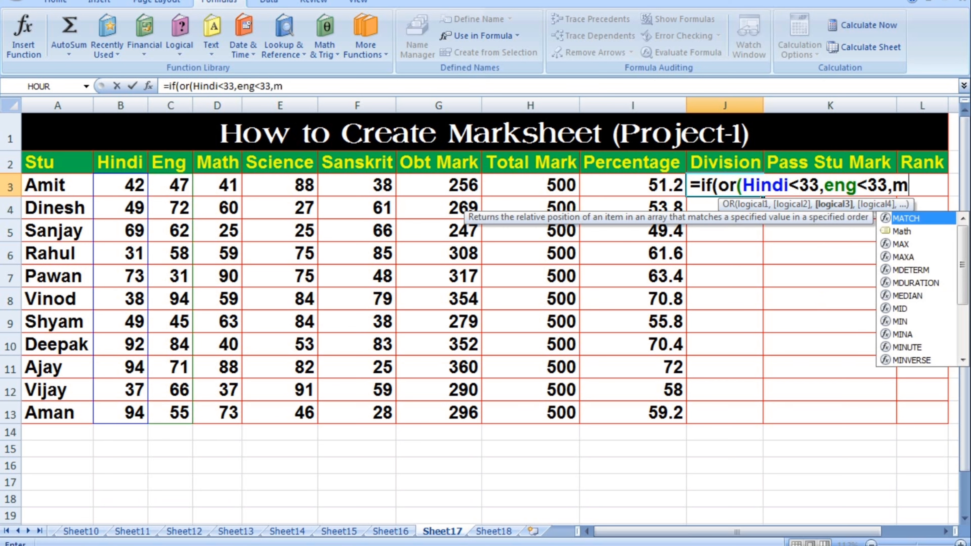
pyautogui.write('ath<')
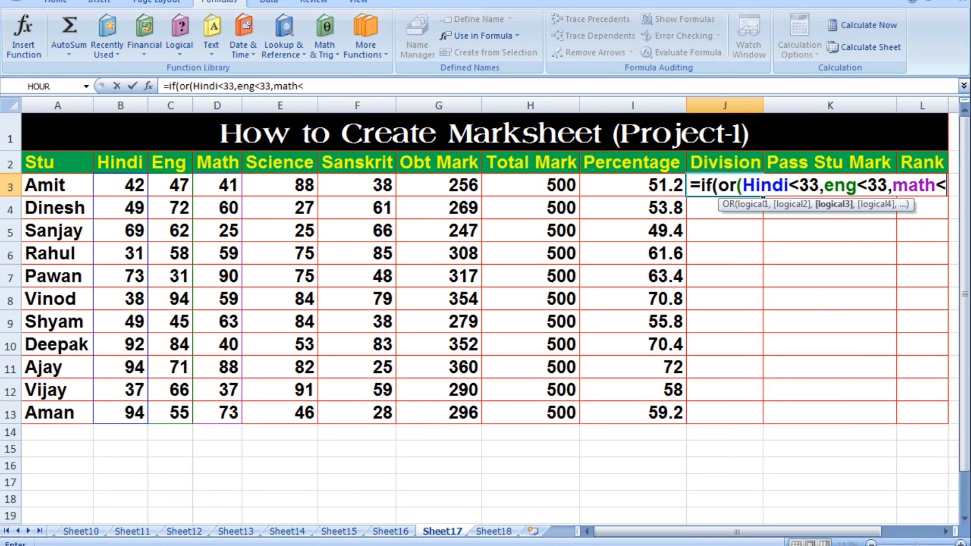
pyautogui.write('33,')
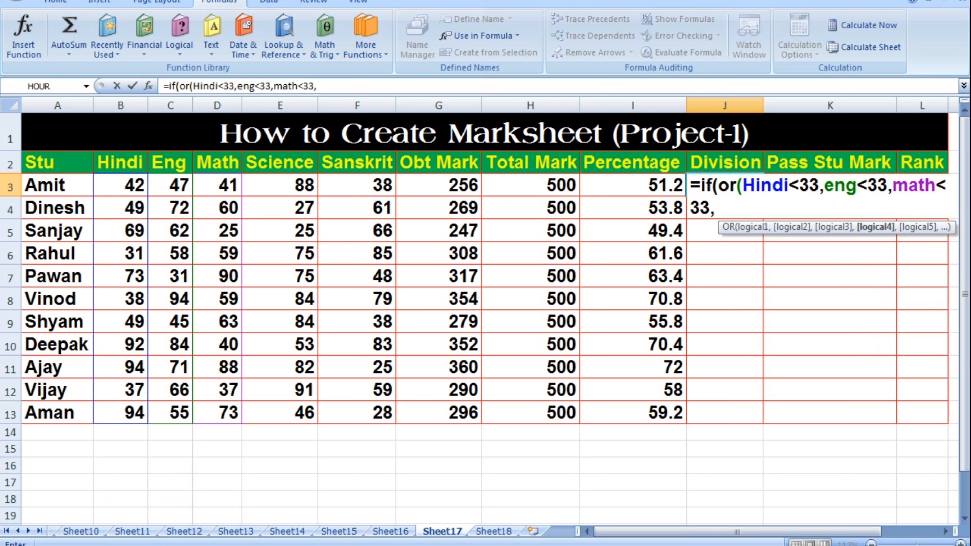
# Complete the OR test in J3 with Science<33 and Sanskrit<33, and return "Failed" when it is true.
pyautogui.write('sc')
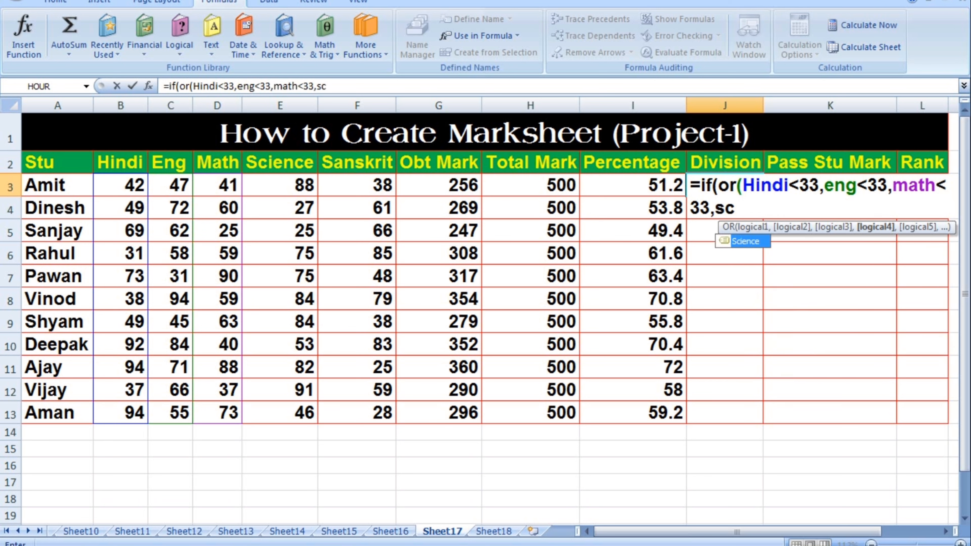
pyautogui.press('Tab')
pyautogui.write('<33')
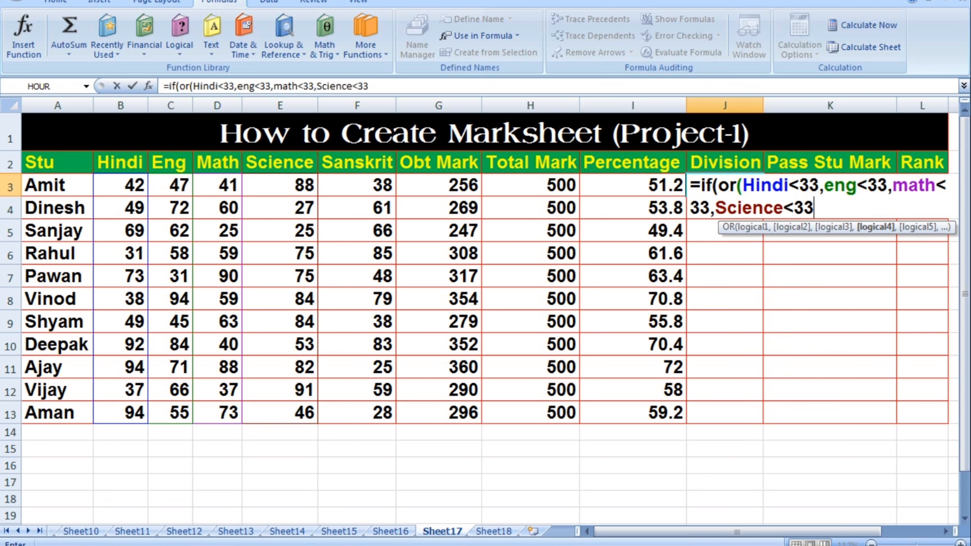
pyautogui.write(',san')
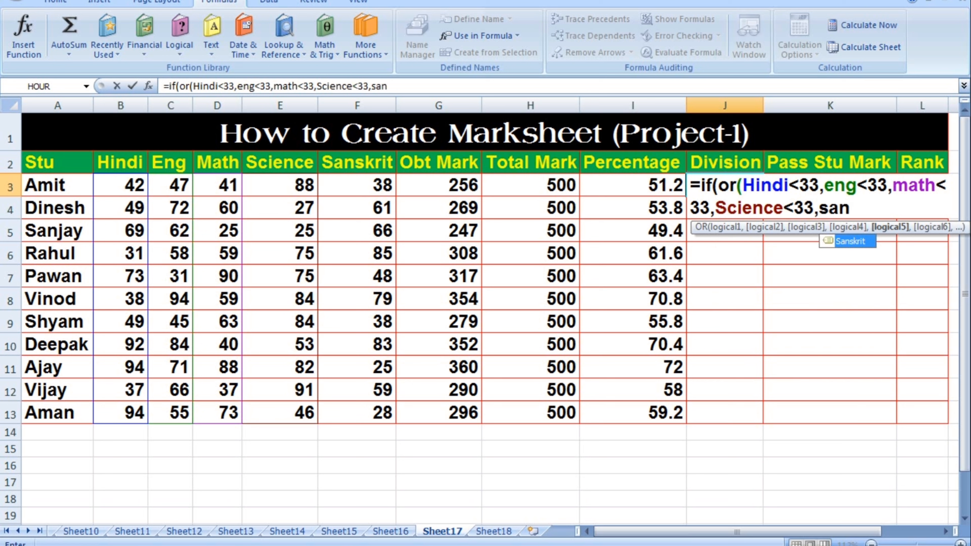
pyautogui.press('Tab')
pyautogui.write('<33')
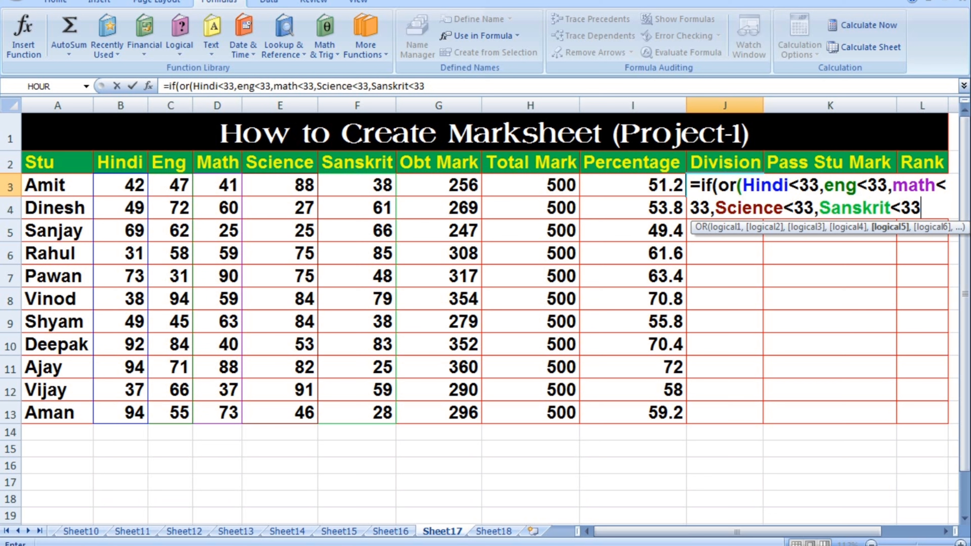
pyautogui.write(')')
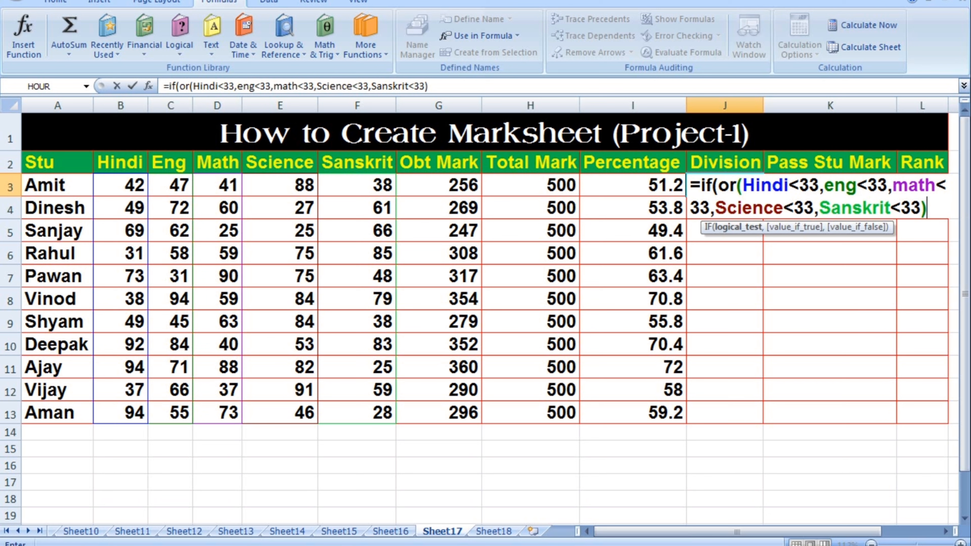
pyautogui.write(',')
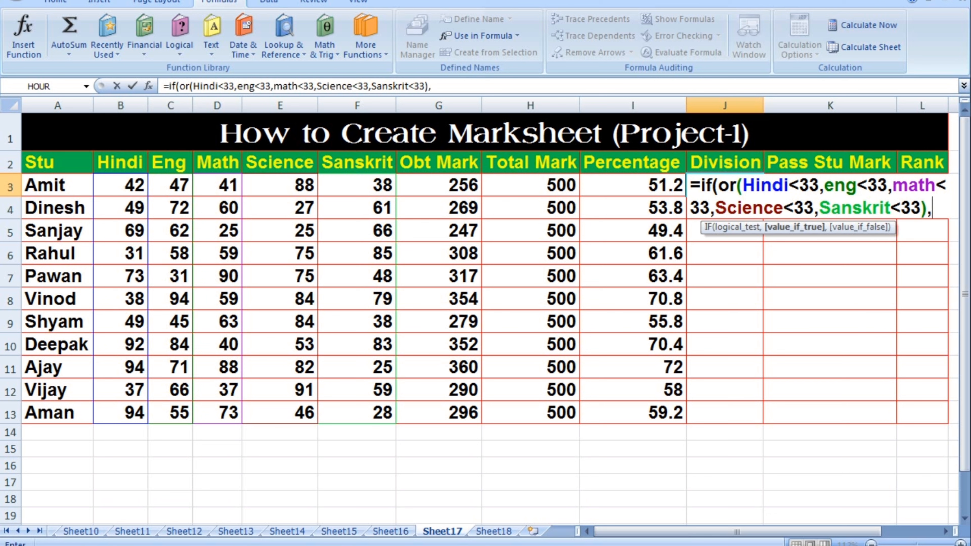
pyautogui.write('"Fai')
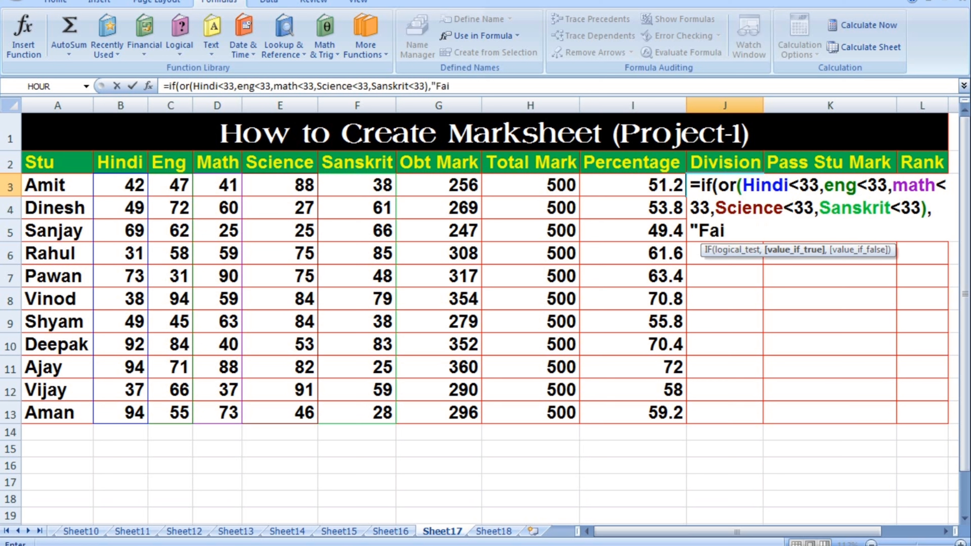
pyautogui.write('led"')
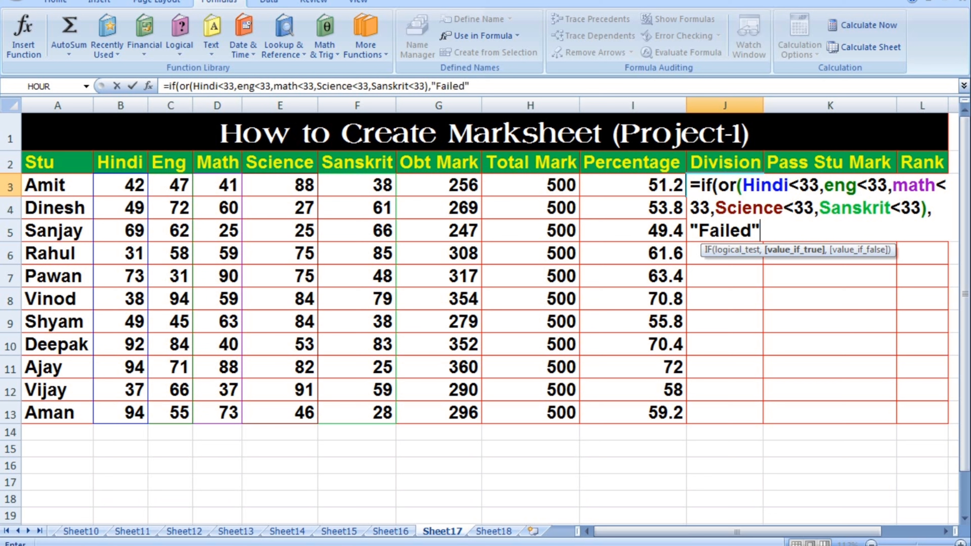
# Add a nested IF to the J3 formula that returns "First" when Percentage>=60.
pyautogui.write(',if(')
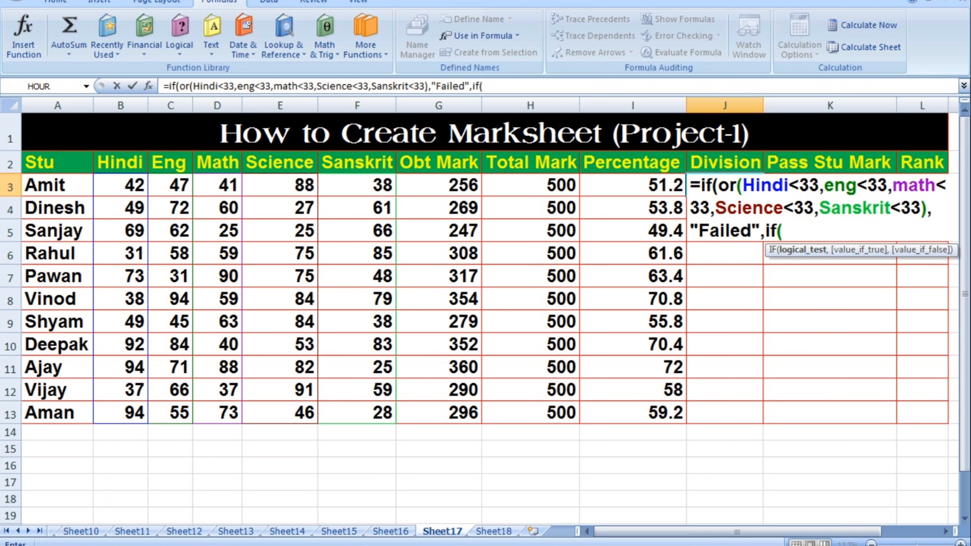
pyautogui.write('per')
pyautogui.press('Down')
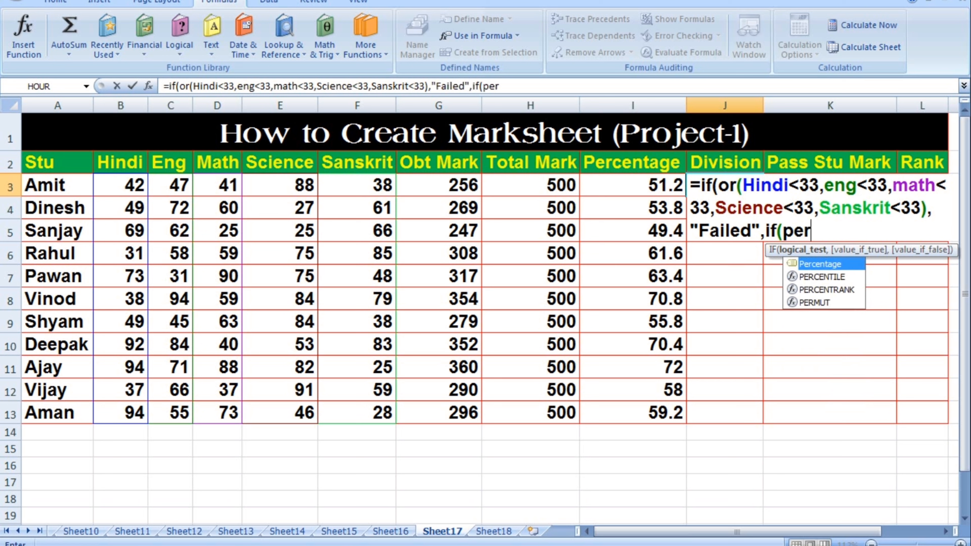
pyautogui.press('Tab')
pyautogui.write('>')
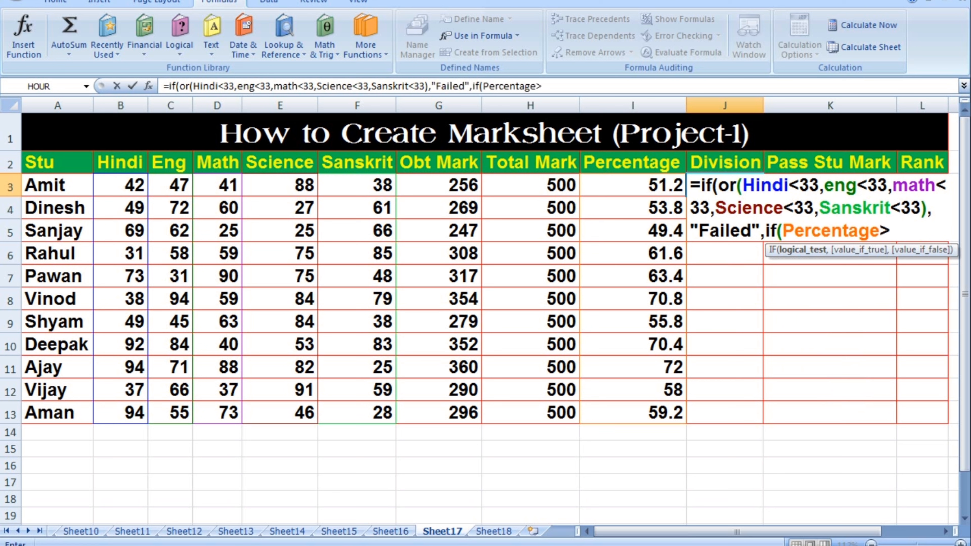
pyautogui.write('=60,"')
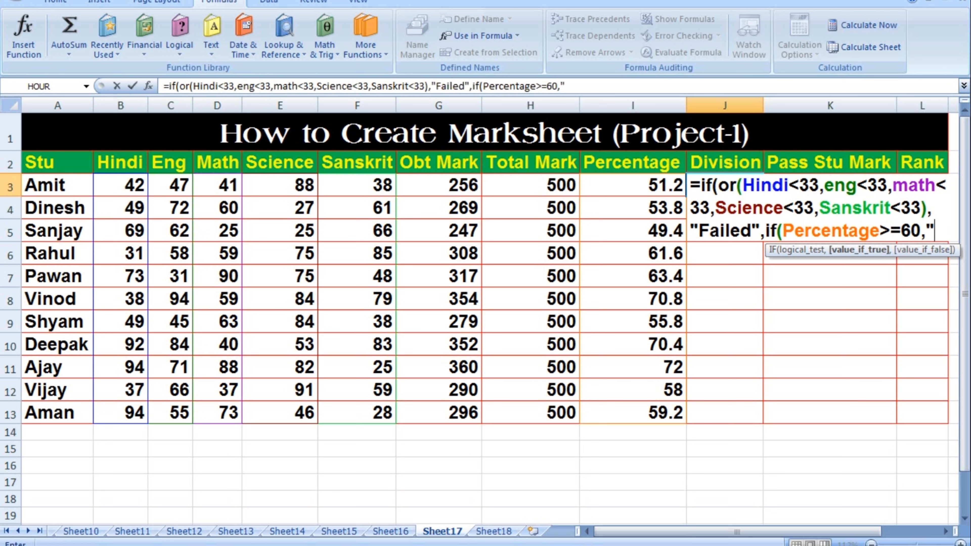
pyautogui.write('First')
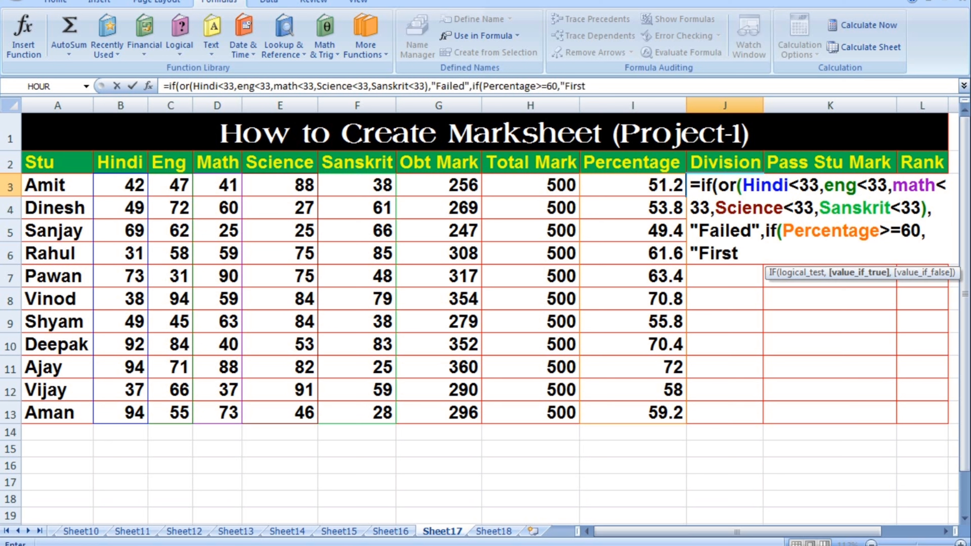
pyautogui.write('",')
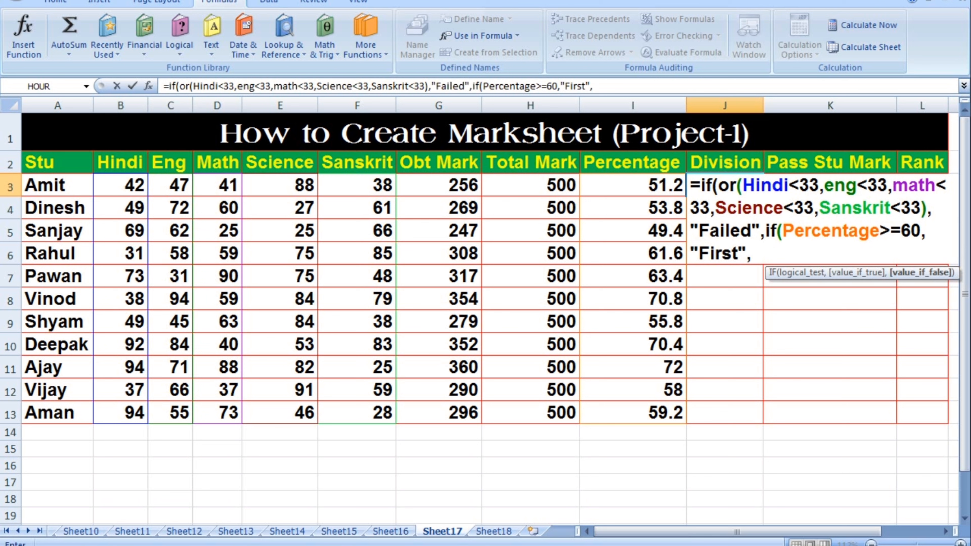
# Nest another IF in the J3 formula that returns "Second" when Percentage>=45.
pyautogui.write('if(per')
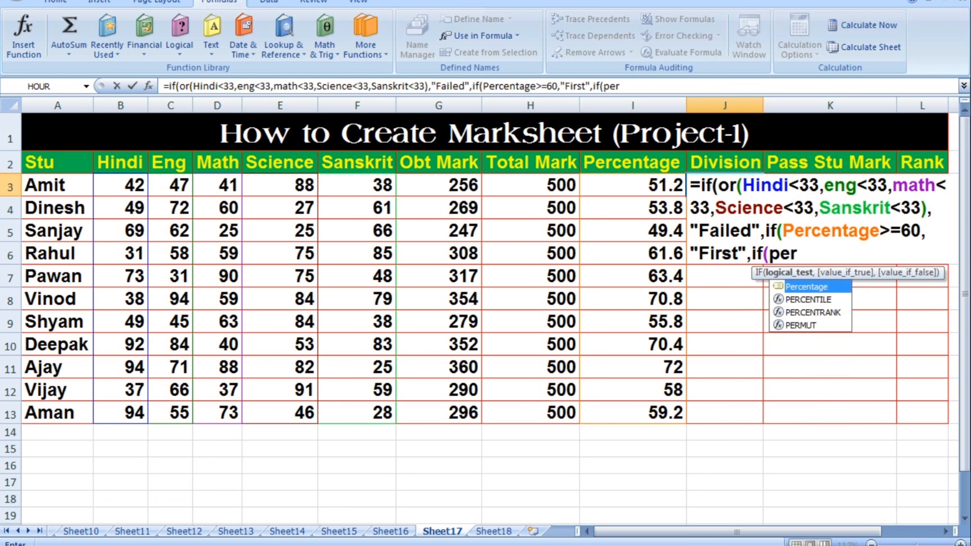
pyautogui.press('Tab')
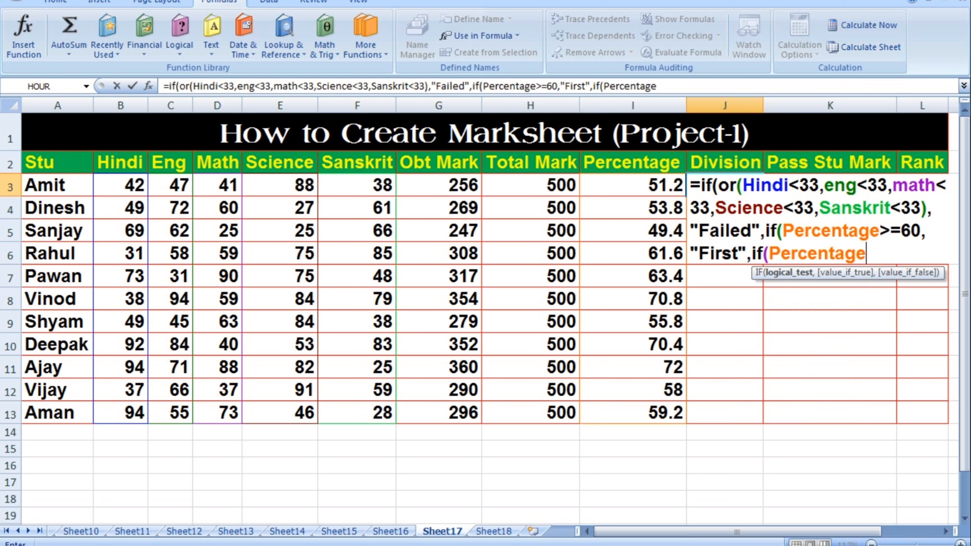
pyautogui.write('>=45')
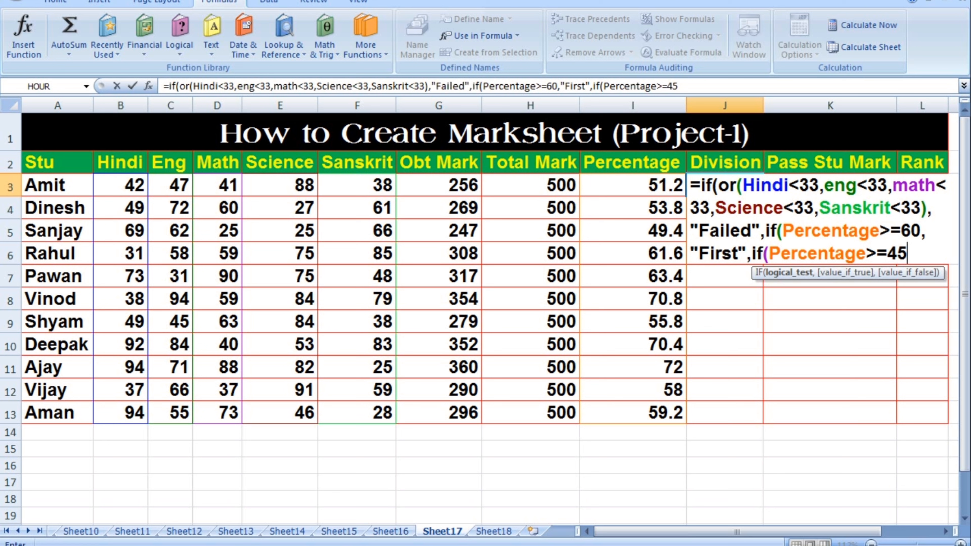
pyautogui.write(',"')
pyautogui.write('Se')
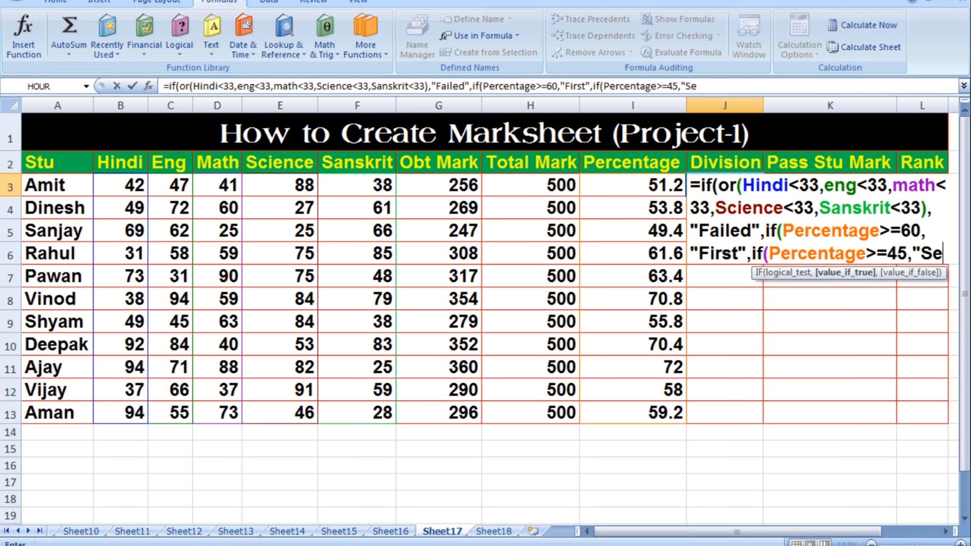
pyautogui.write('cond')
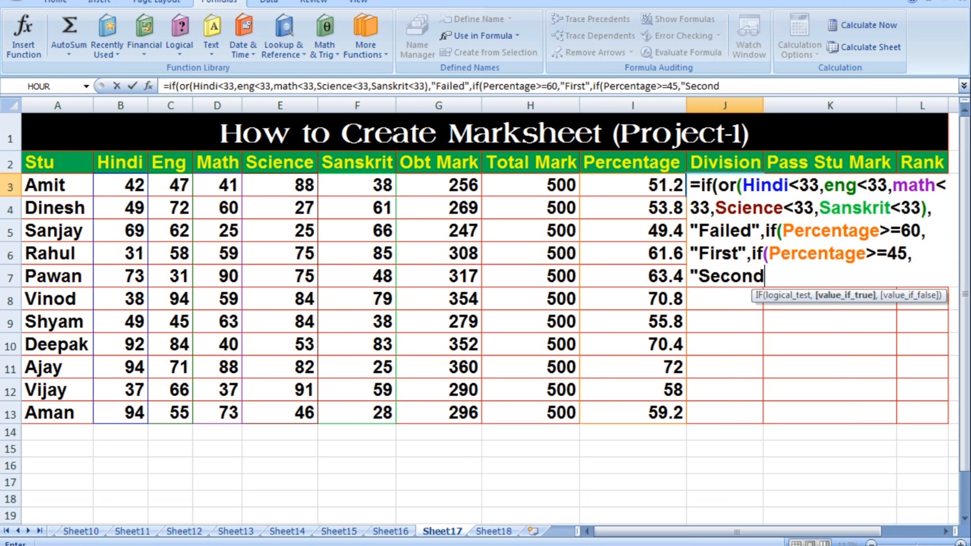
pyautogui.write('",')
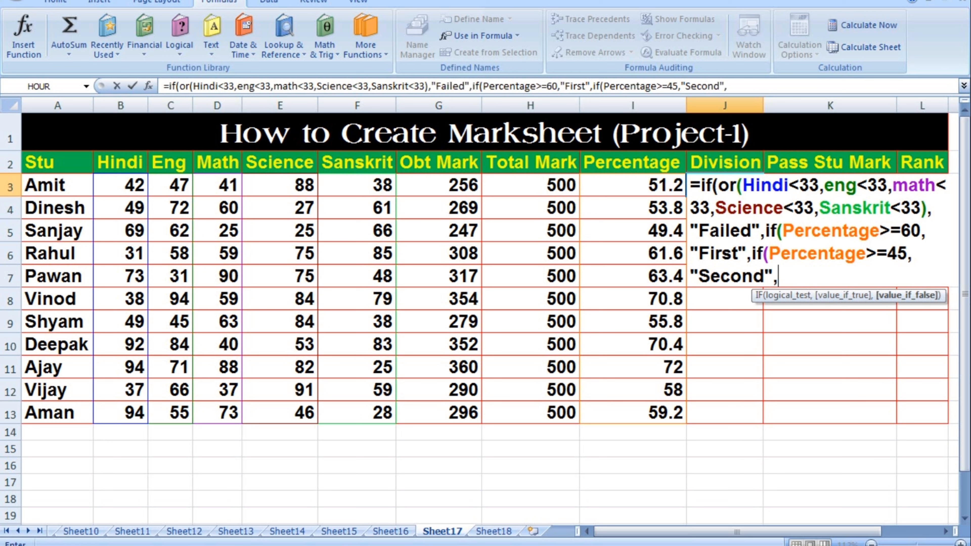
# Finish the Division formula with "Third" as the fallback result and fill it from J3 down to J13.
pyautogui.write('"Third')
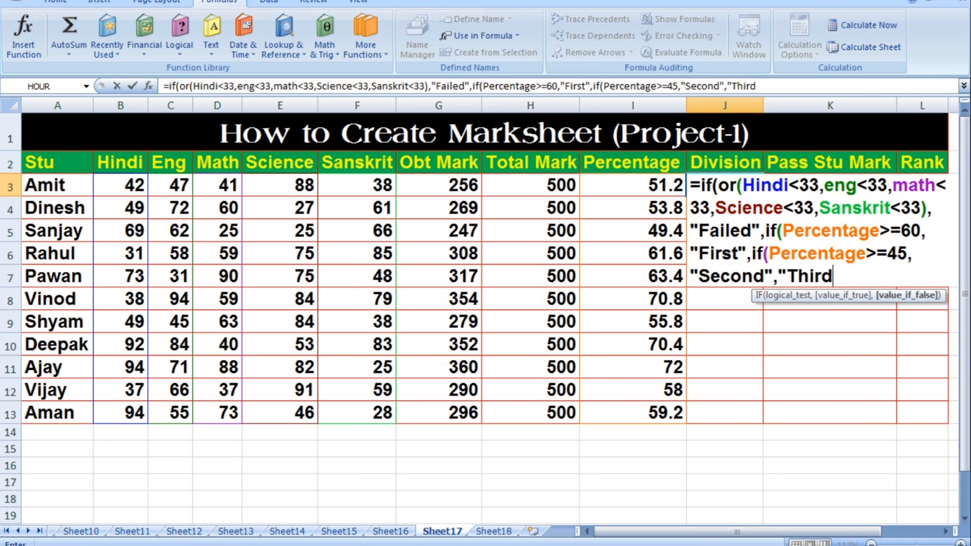
pyautogui.write('")))')
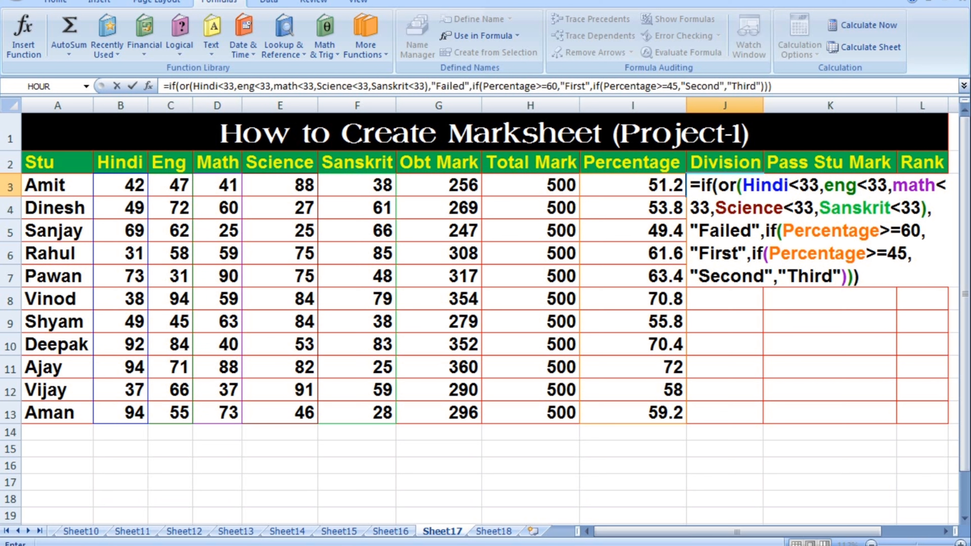
pyautogui.press('Return')
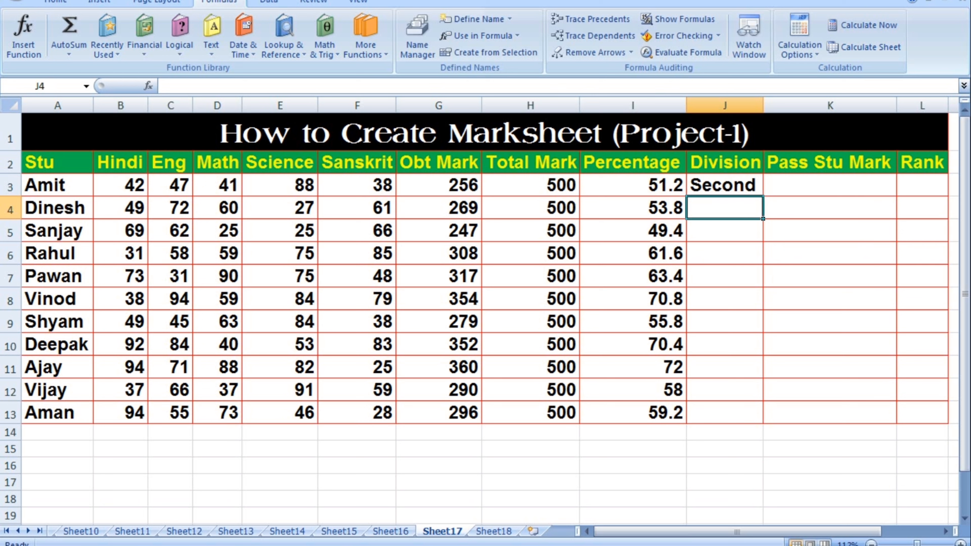
pyautogui.click(724, 185)
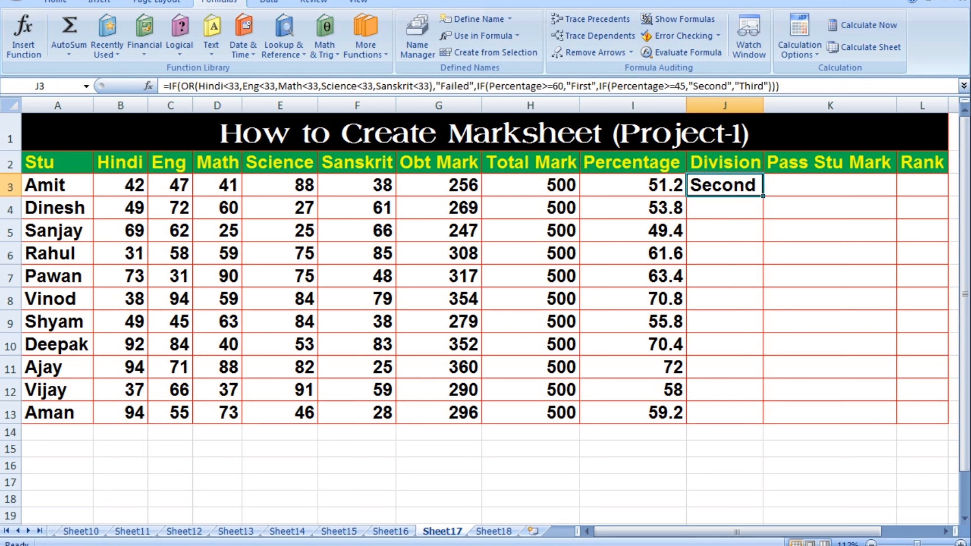
pyautogui.moveTo(763, 196); pyautogui.dragTo(763, 423)
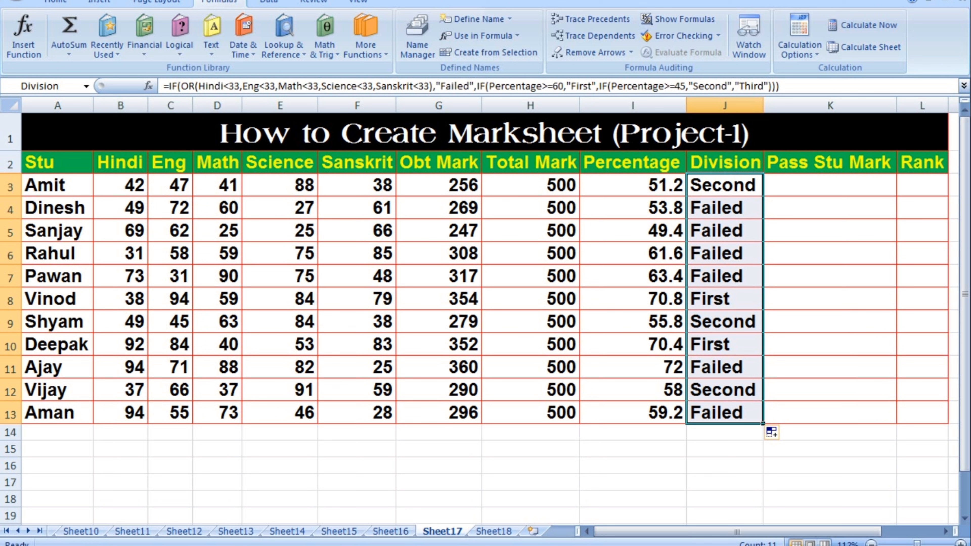
# Change the Science mark in E4 to 35 to test the Division formula.
pyautogui.click(279, 208)
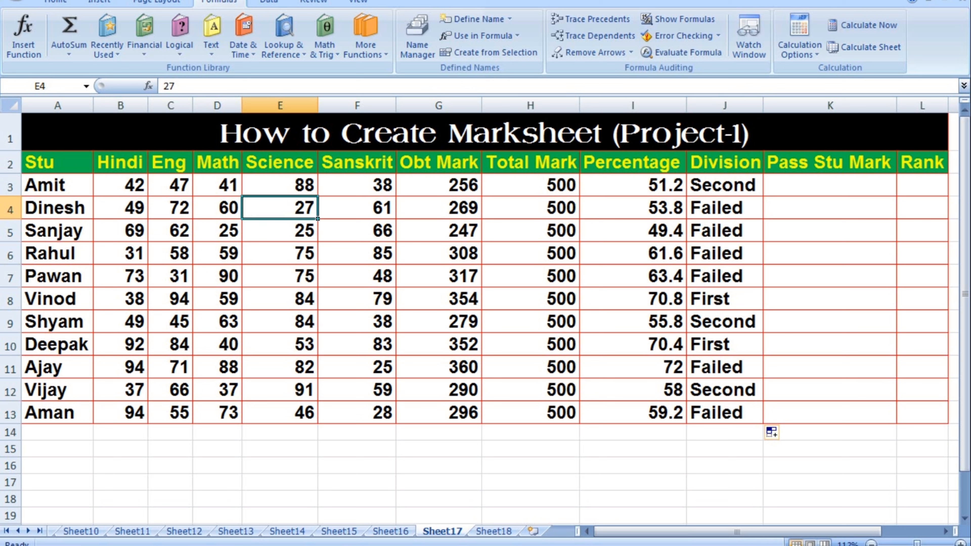
pyautogui.moveTo(217, 231); pyautogui.dragTo(280, 231)
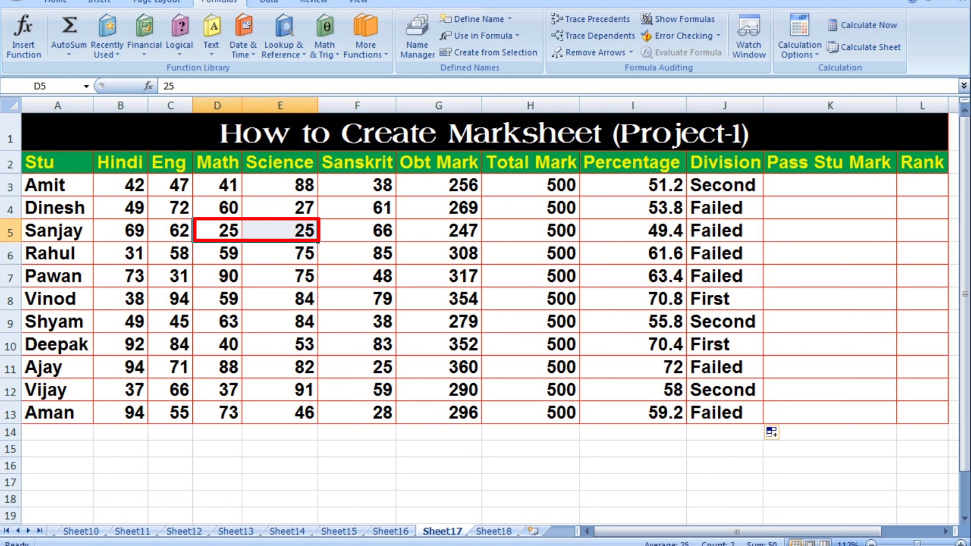
pyautogui.click(280, 207)
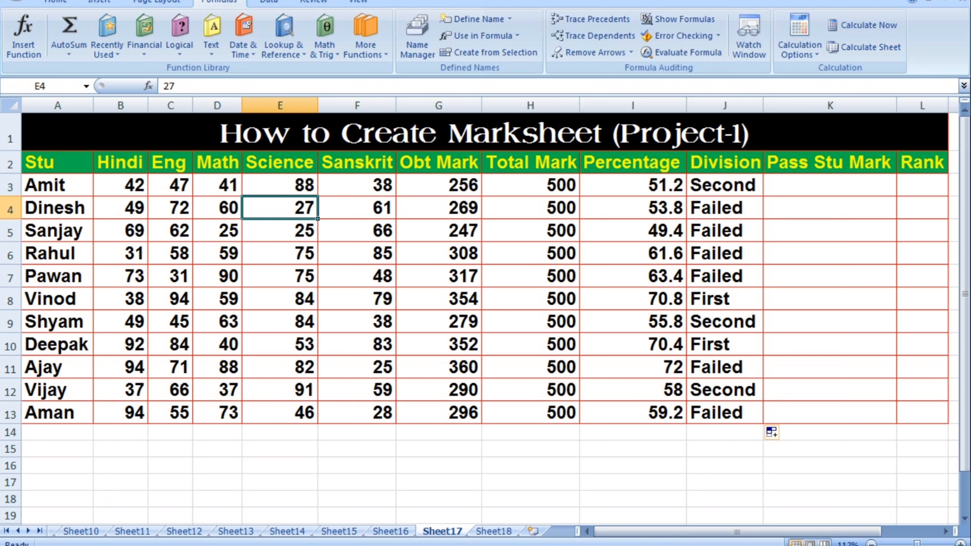
pyautogui.write('35')
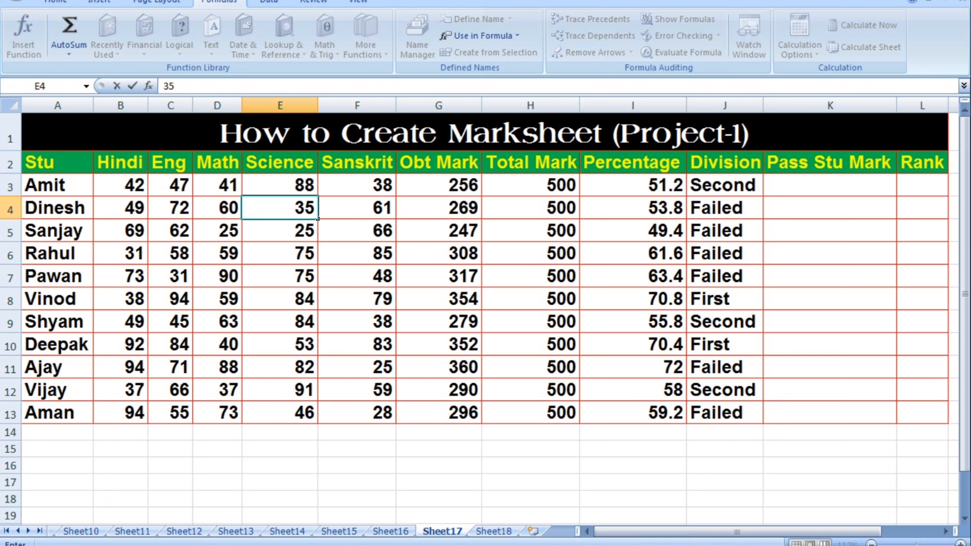
pyautogui.press('Return')
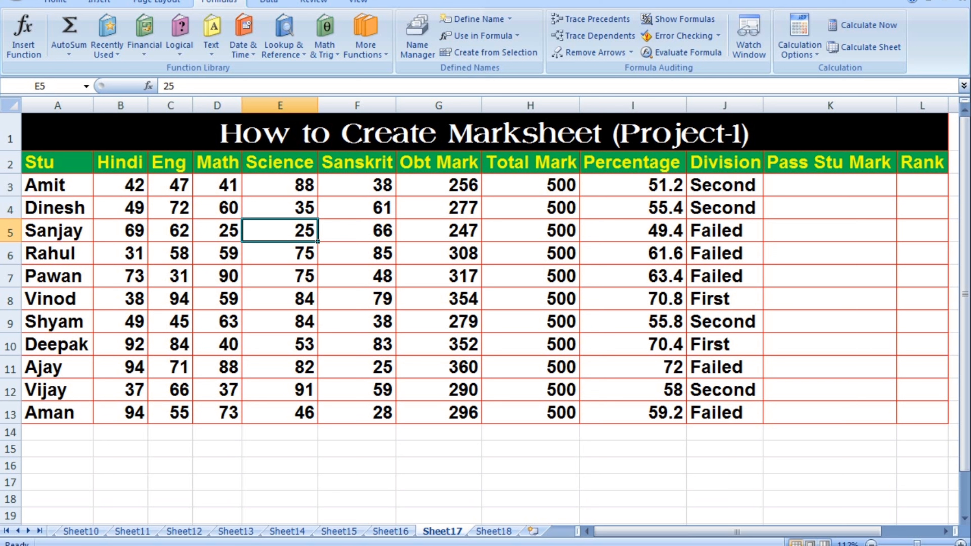
# Start an IF formula in K3 under Pass Stu Mark that returns 0 when Division="Failed".
pyautogui.click(830, 185)
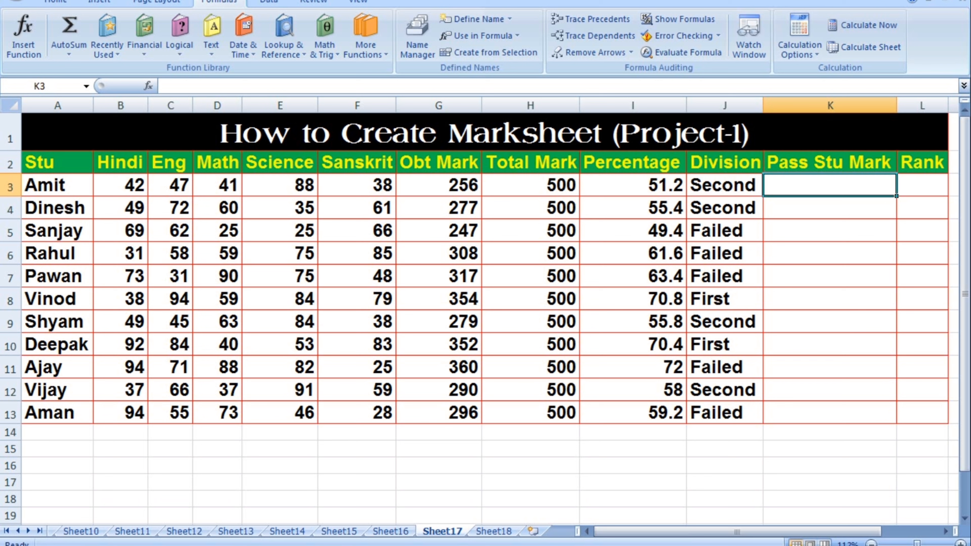
pyautogui.write('=')
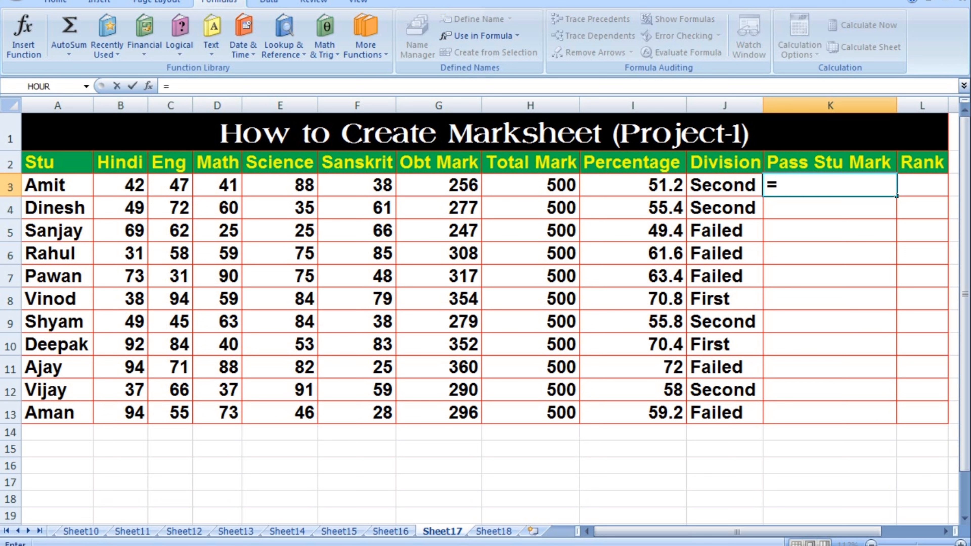
pyautogui.write('if')
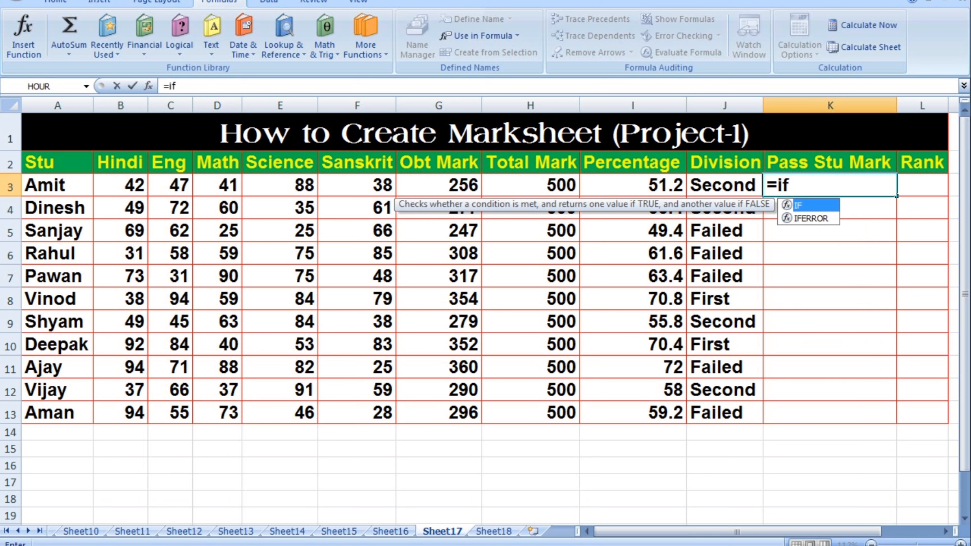
pyautogui.write('(')
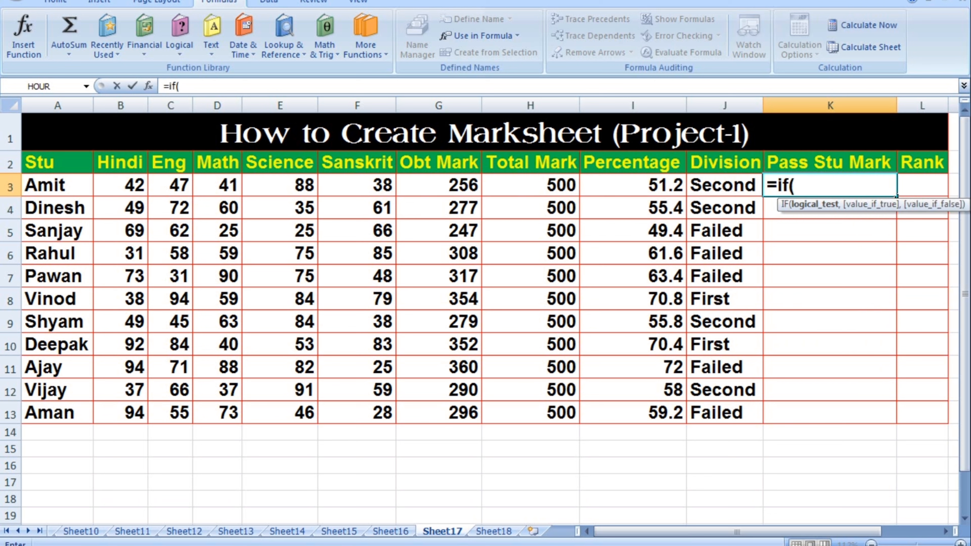
pyautogui.write('div')
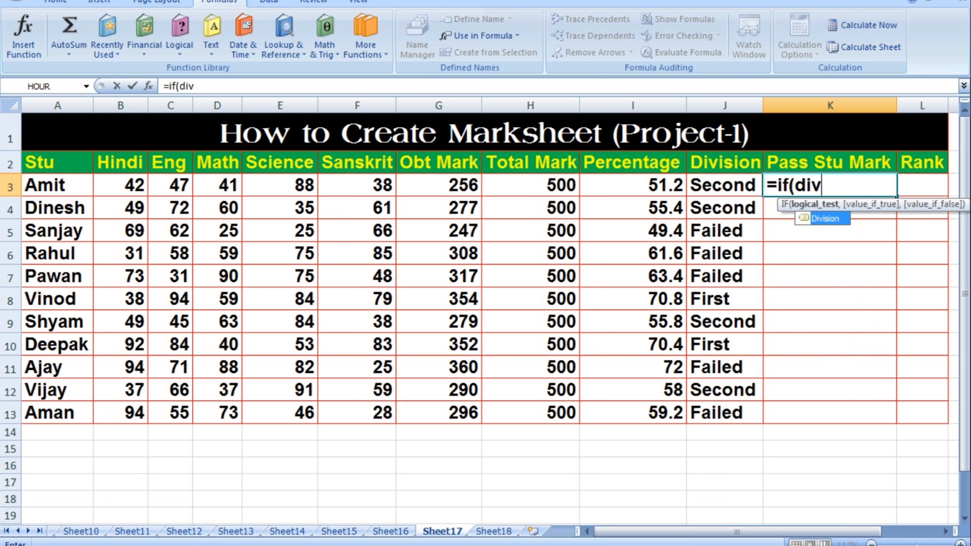
pyautogui.press('Tab')
pyautogui.write('=')
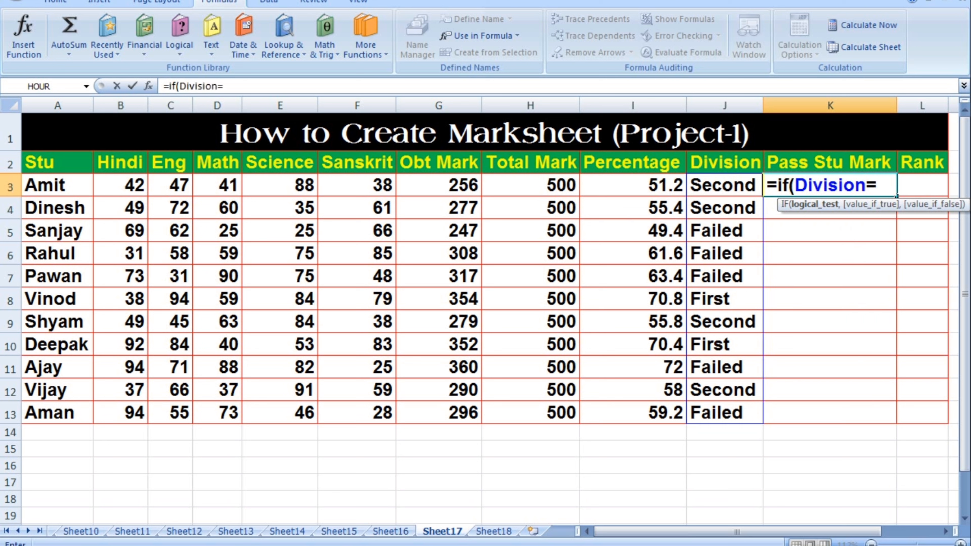
pyautogui.write('"Failed')
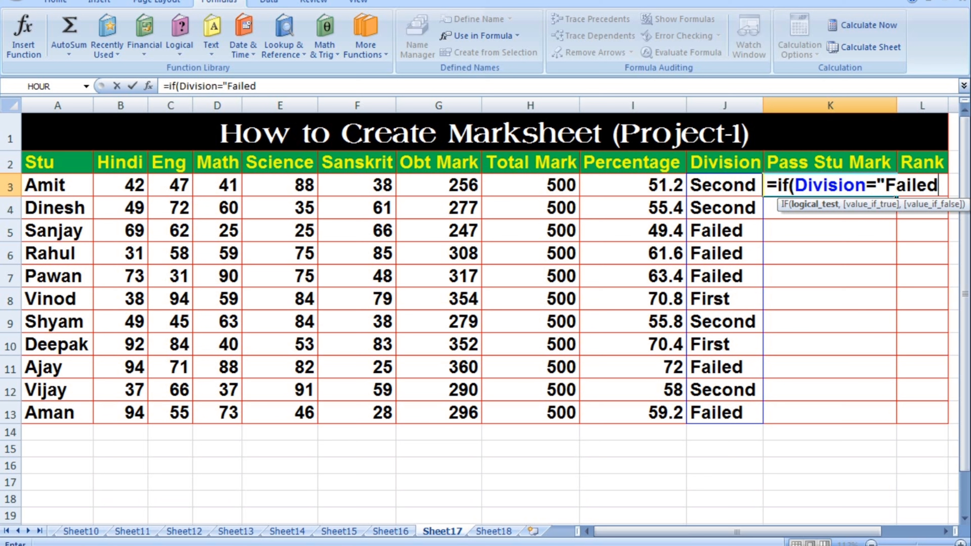
pyautogui.write('",')
pyautogui.write('0,')
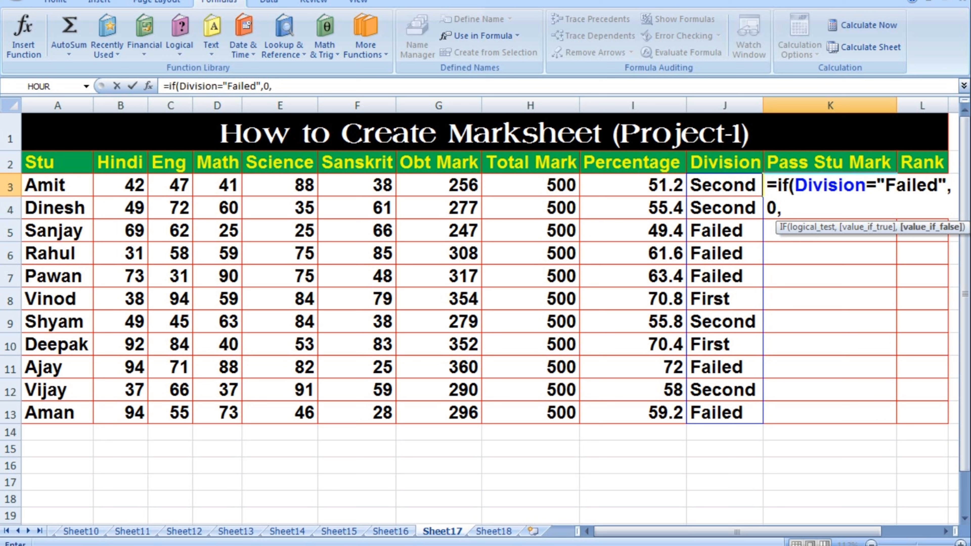
# Complete the K3 formula with the Obt_Mark range as the false result and fill it down to K13.
pyautogui.moveTo(459, 185); pyautogui.dragTo(474, 419)
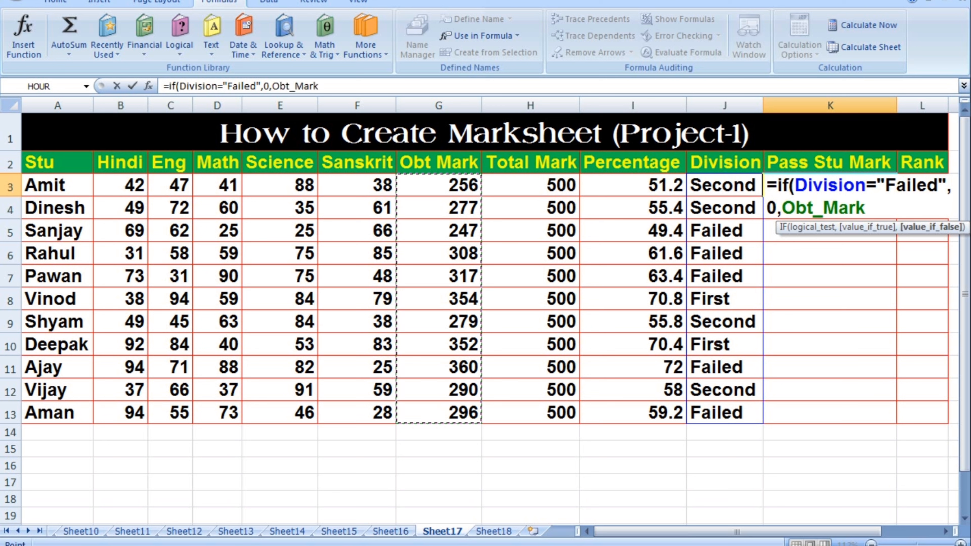
pyautogui.write(')')
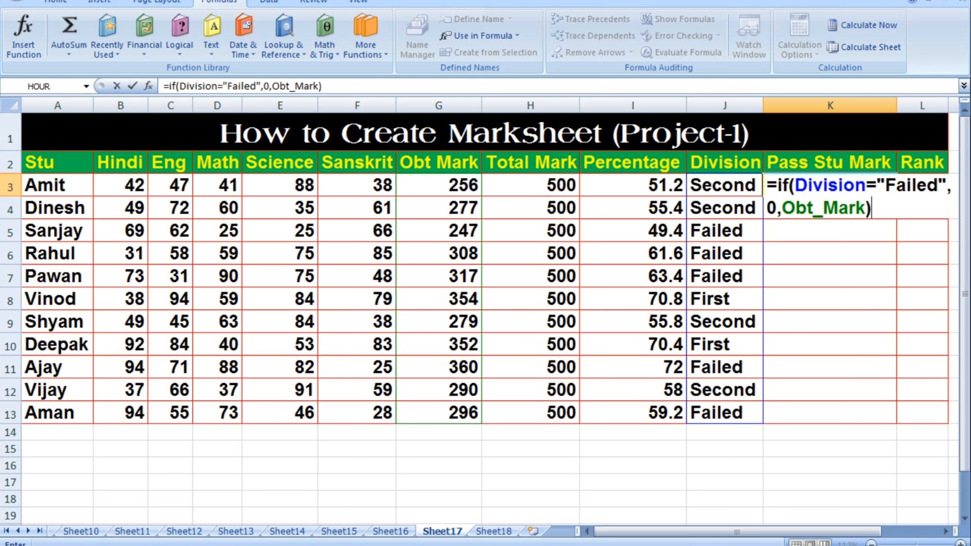
pyautogui.press('Return')
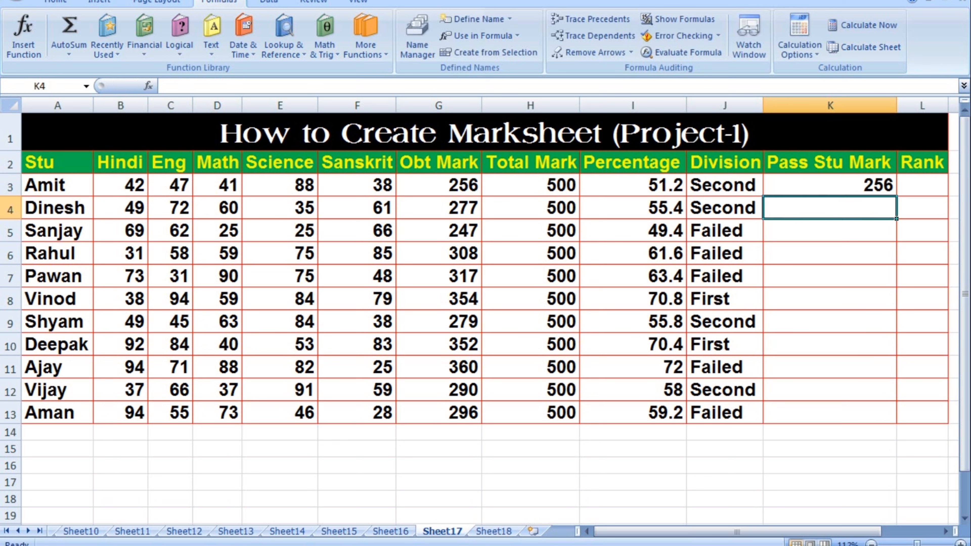
pyautogui.press('Up')
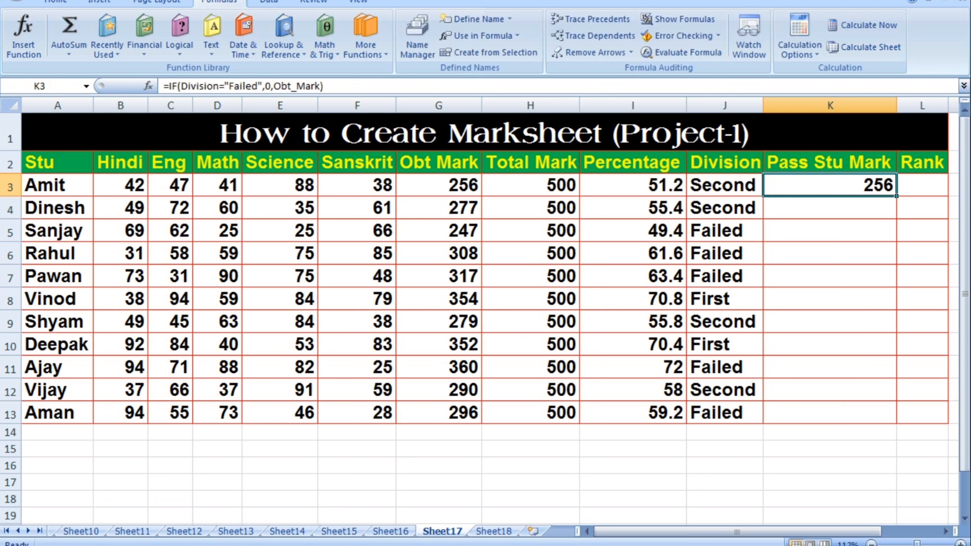
pyautogui.moveTo(896, 196); pyautogui.dragTo(897, 424)
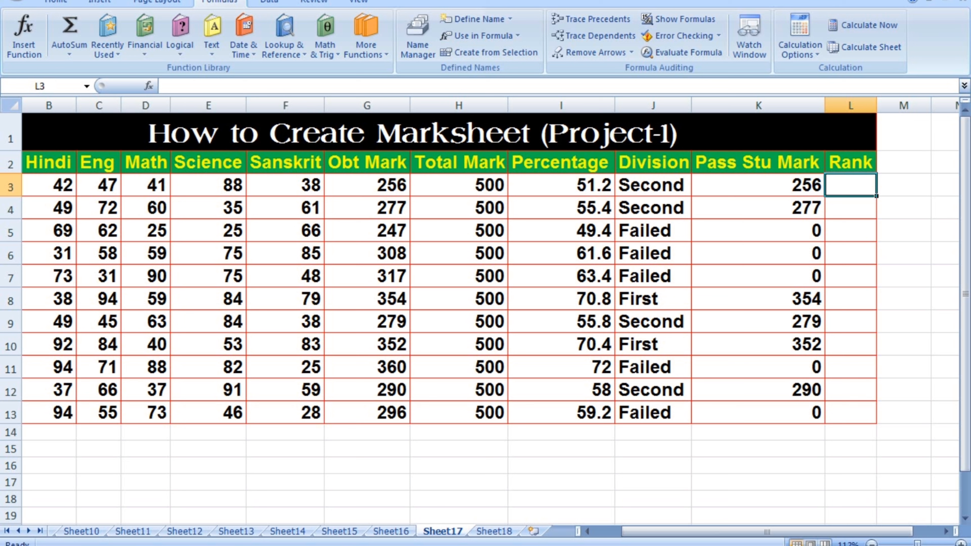
# Start a RANK formula in L3 that ranks K3 within the Pass_Stu_Mark range.
pyautogui.write('=')
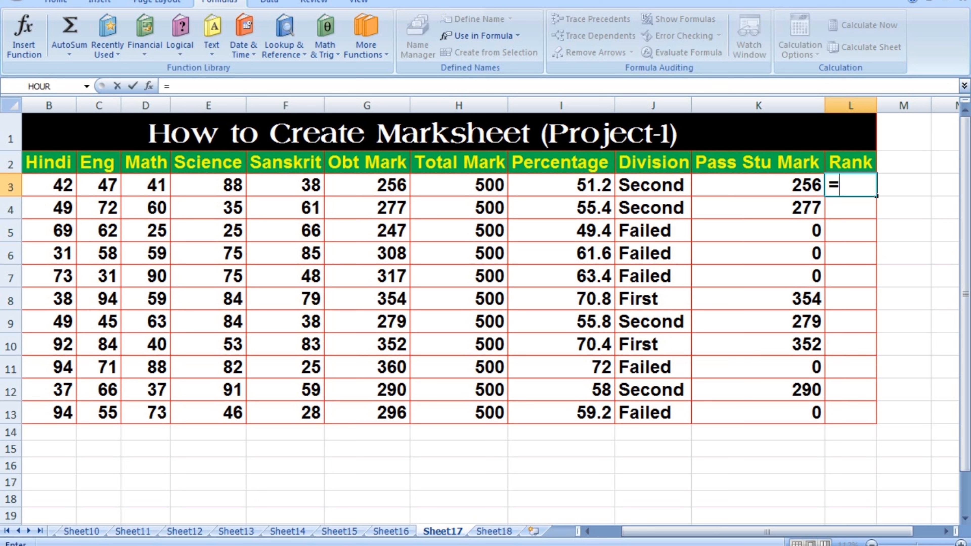
pyautogui.write('rank')
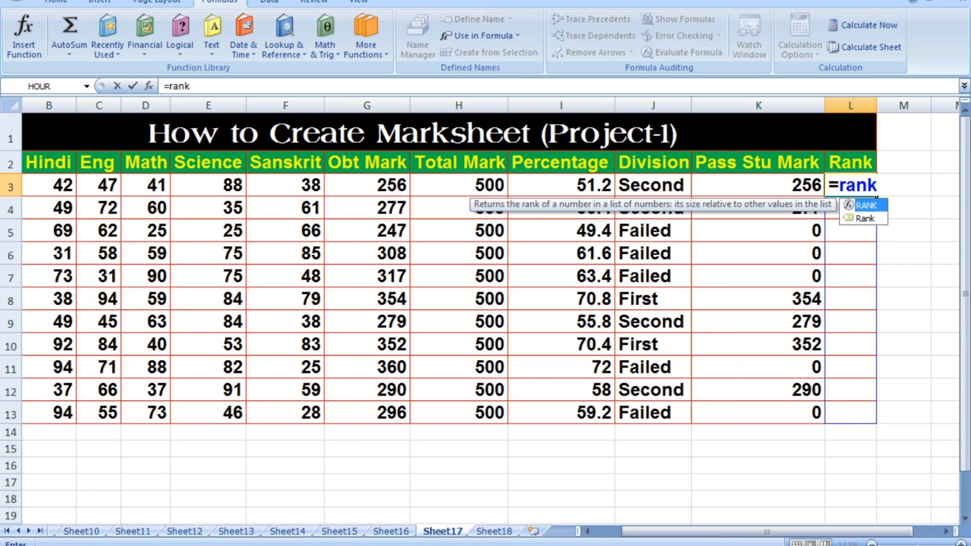
pyautogui.write('(')
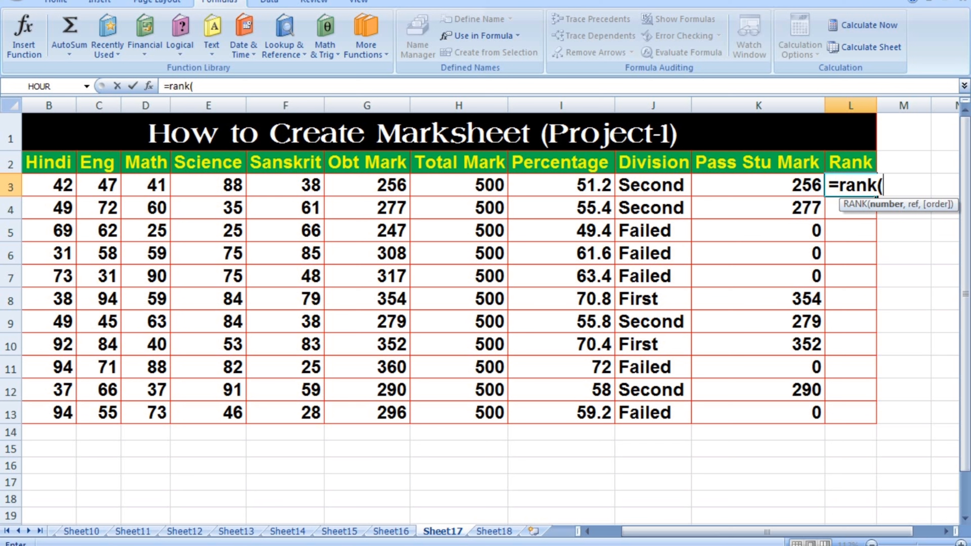
pyautogui.click(772, 185)
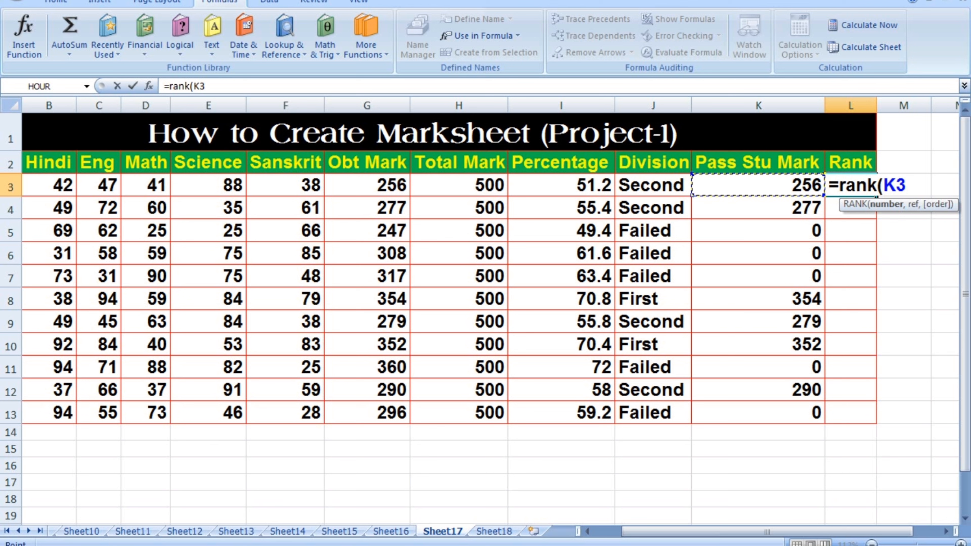
pyautogui.write(',')
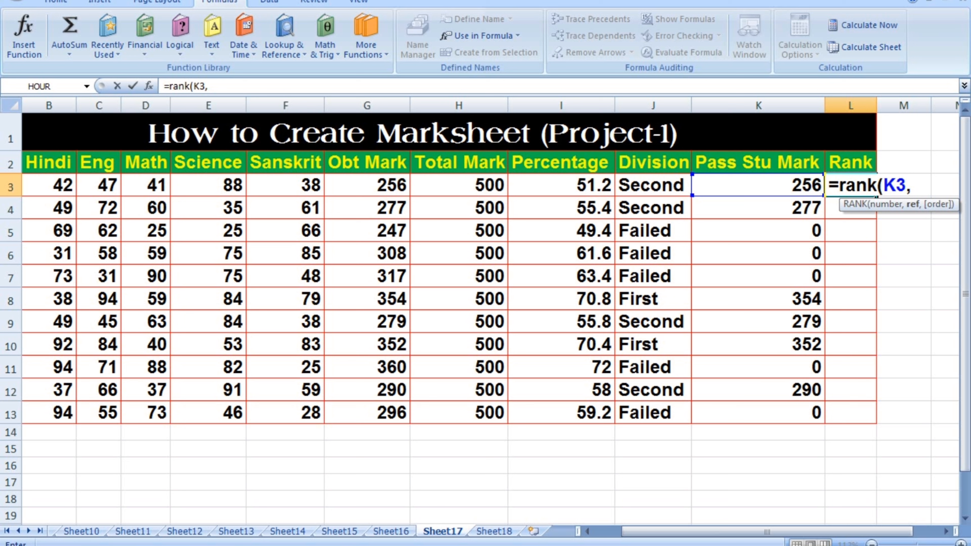
pyautogui.moveTo(758, 185); pyautogui.dragTo(758, 413)
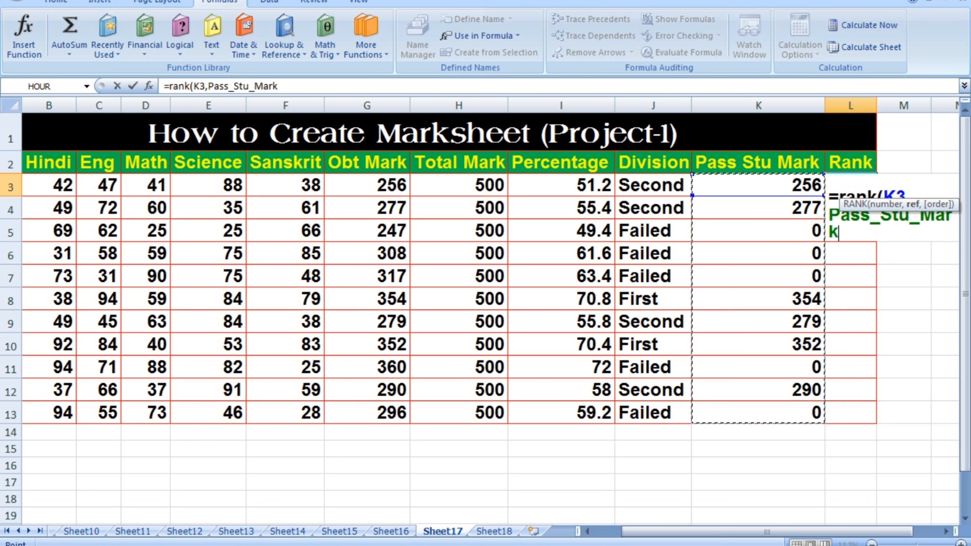
# Finish the L3 RANK formula with descending order (0) and fill it down to L13.
pyautogui.write(',')
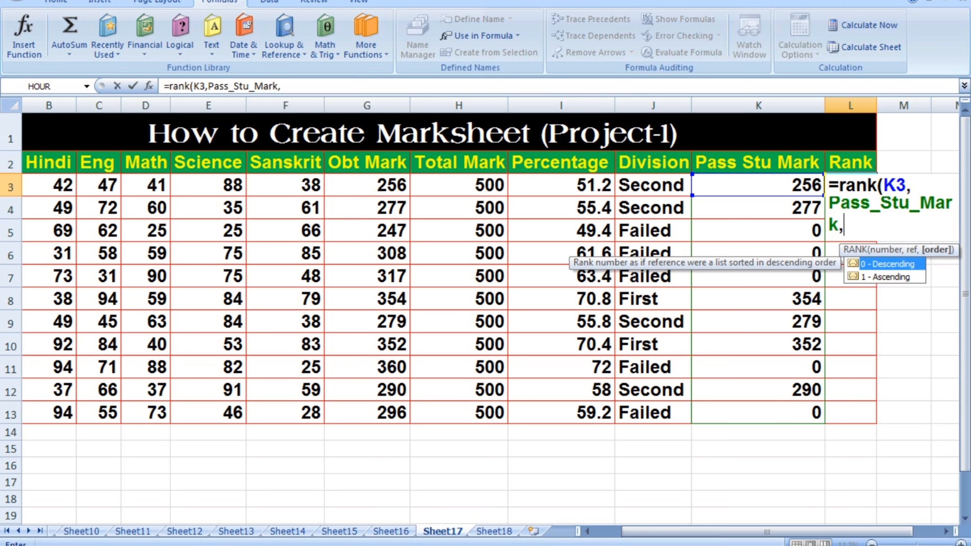
pyautogui.write('0)')
pyautogui.press('Return')
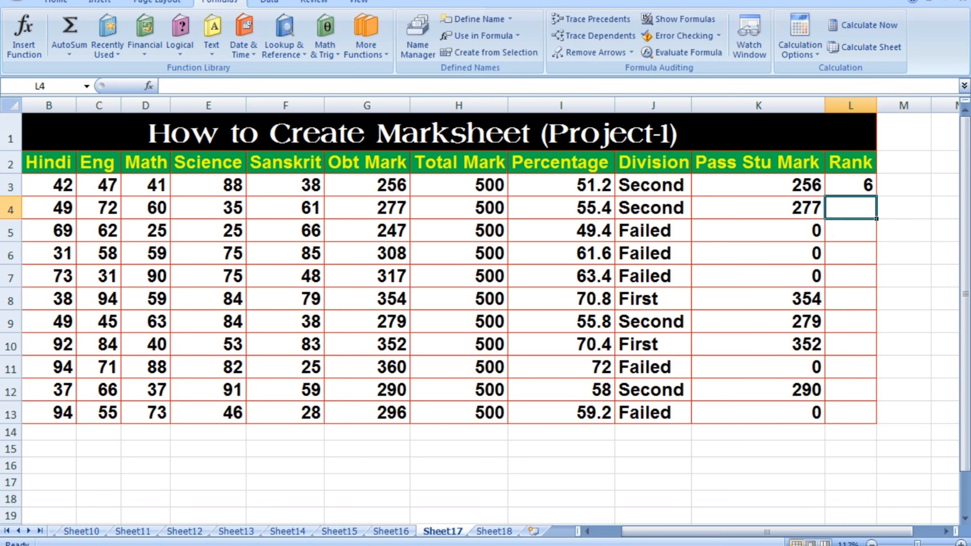
pyautogui.press('Up')
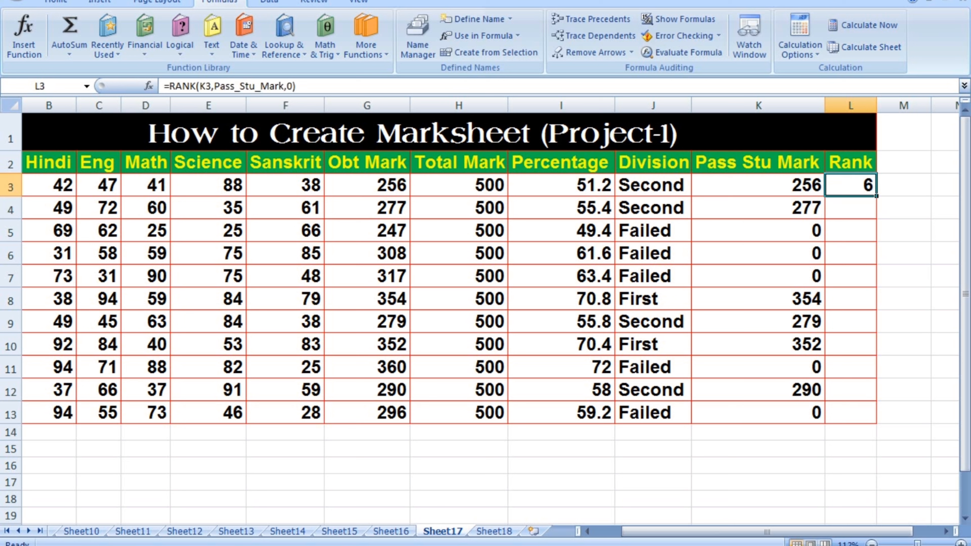
pyautogui.moveTo(876, 196); pyautogui.dragTo(876, 420)
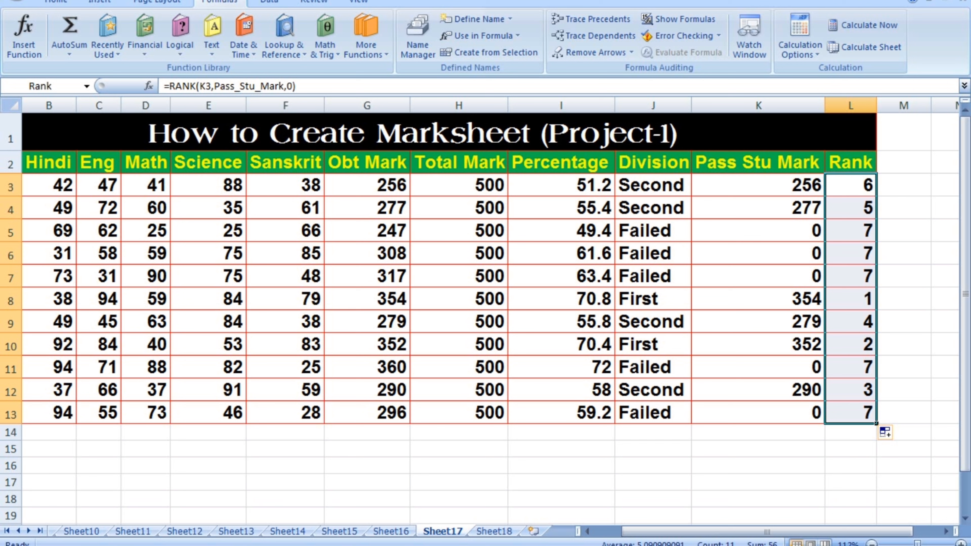
# Check the ranks against the Pass Stu Mark values of the top-ranked and failed students.
pyautogui.click(851, 299)
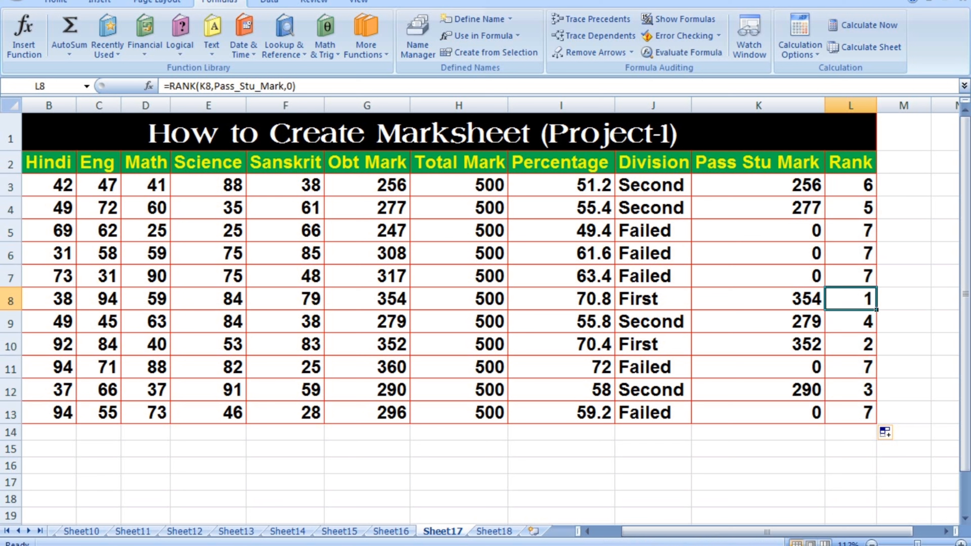
pyautogui.click(758, 299)
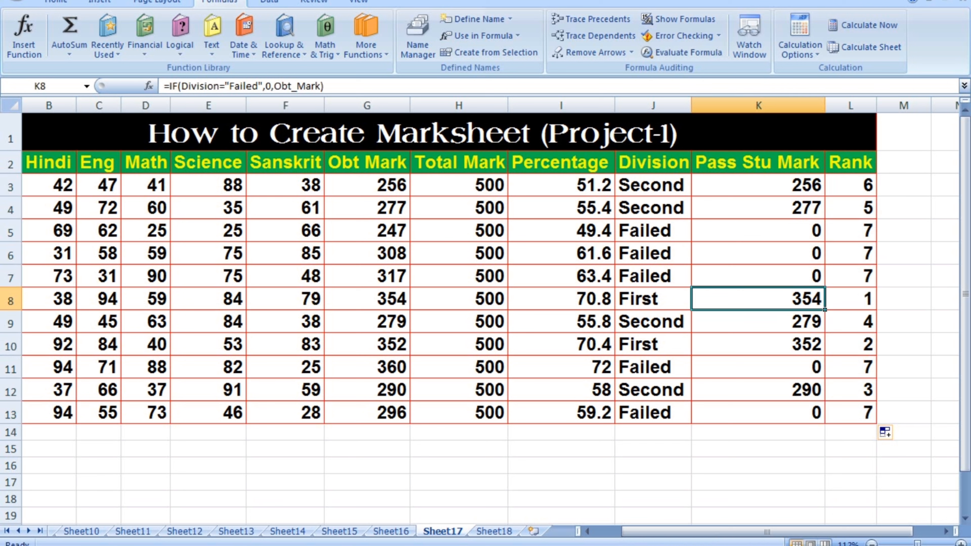
pyautogui.click(759, 344)
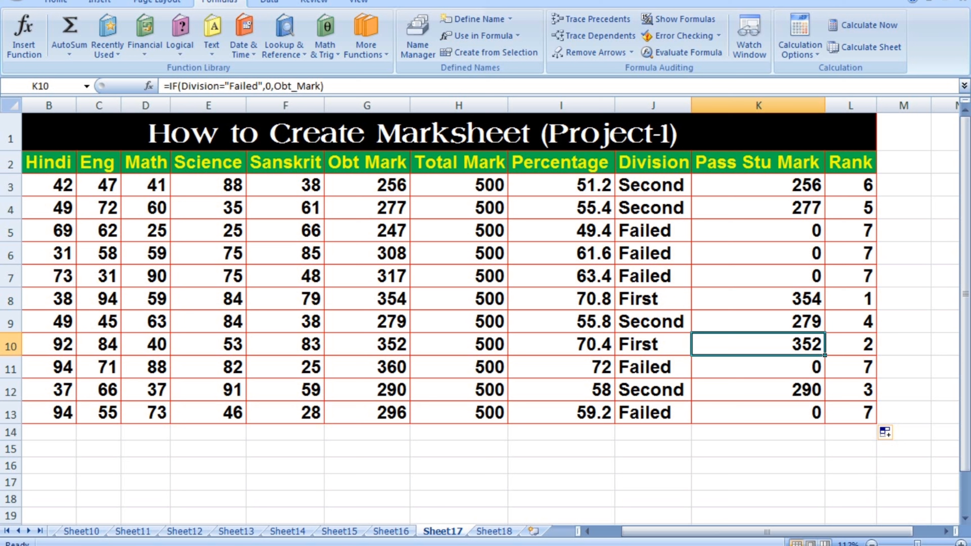
pyautogui.click(759, 389)
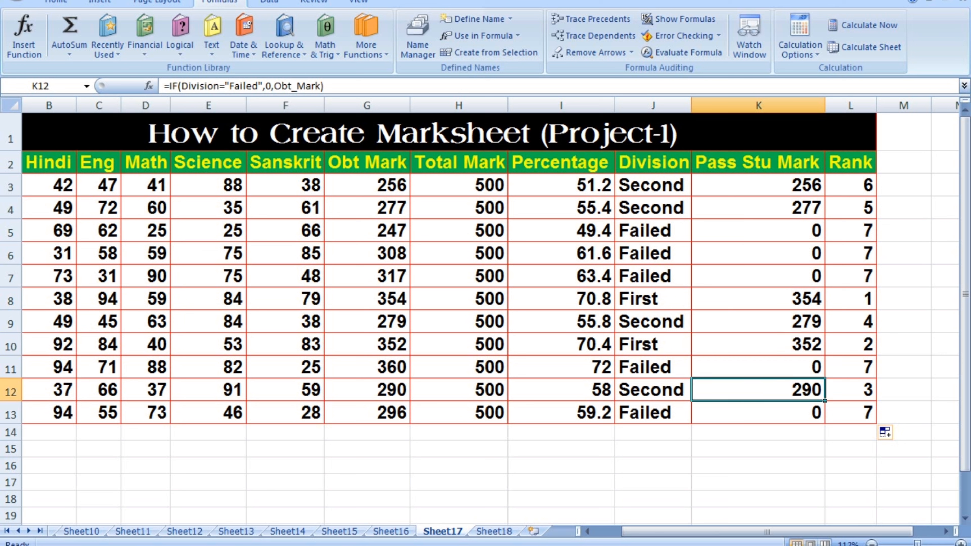
pyautogui.moveTo(759, 231); pyautogui.dragTo(759, 276)
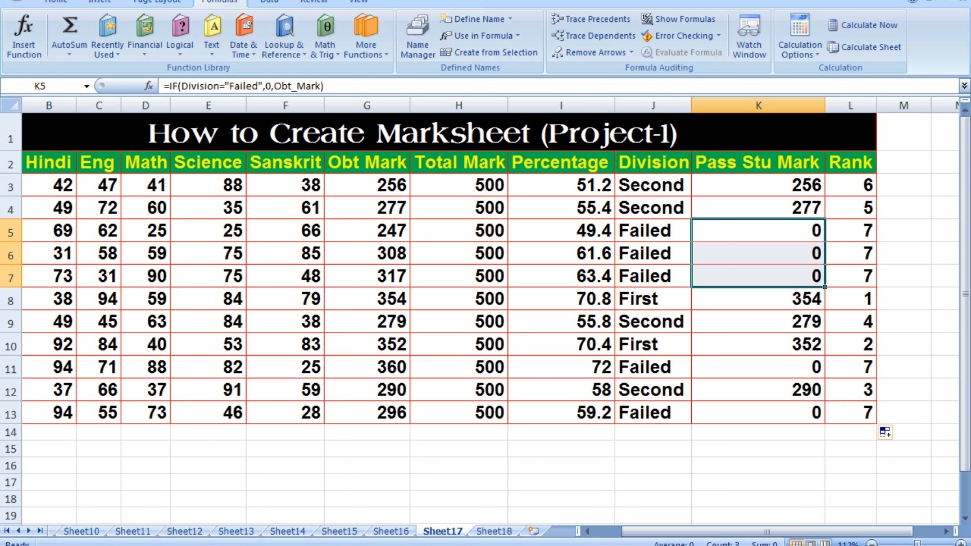
pyautogui.click(758, 466)
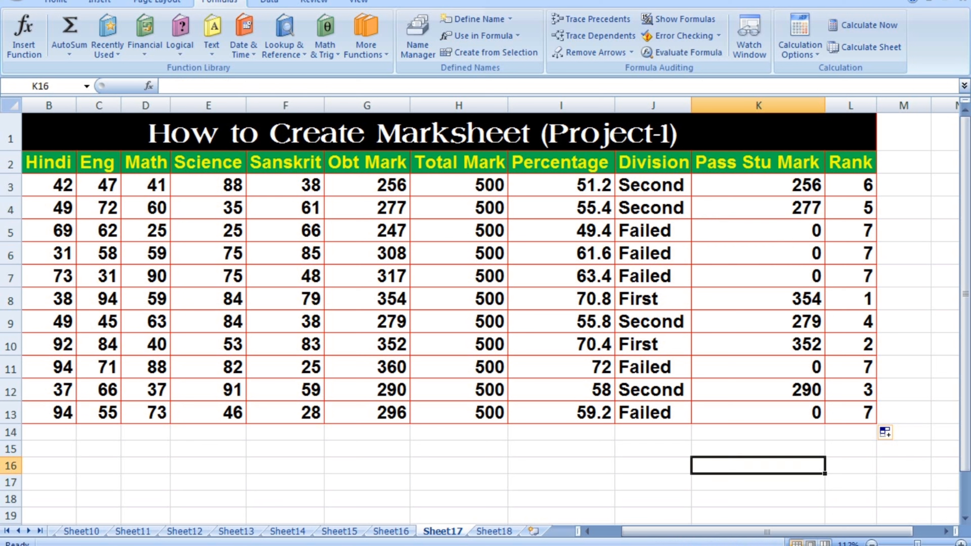